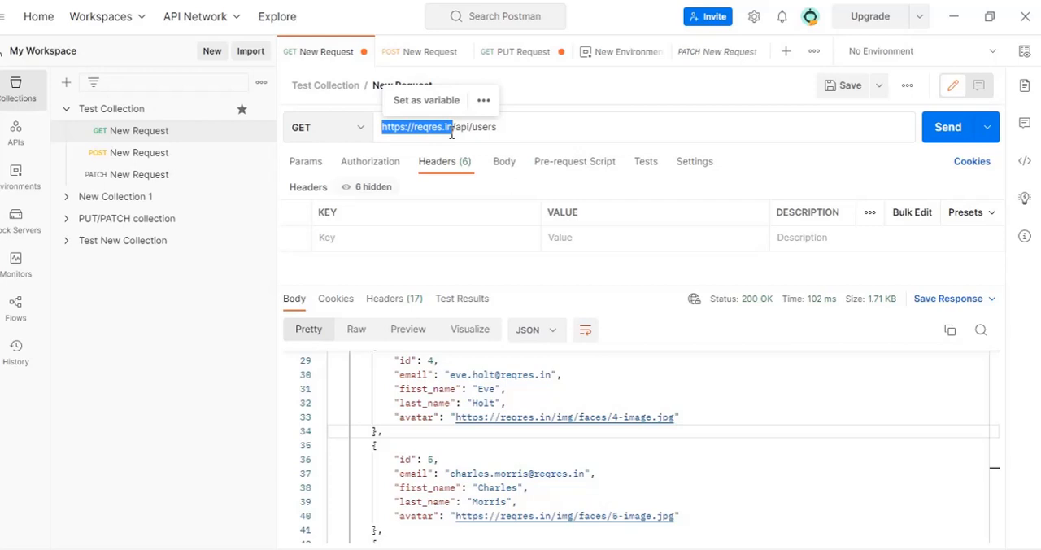
{"action": "left_click", "coordinate": [129, 157]}
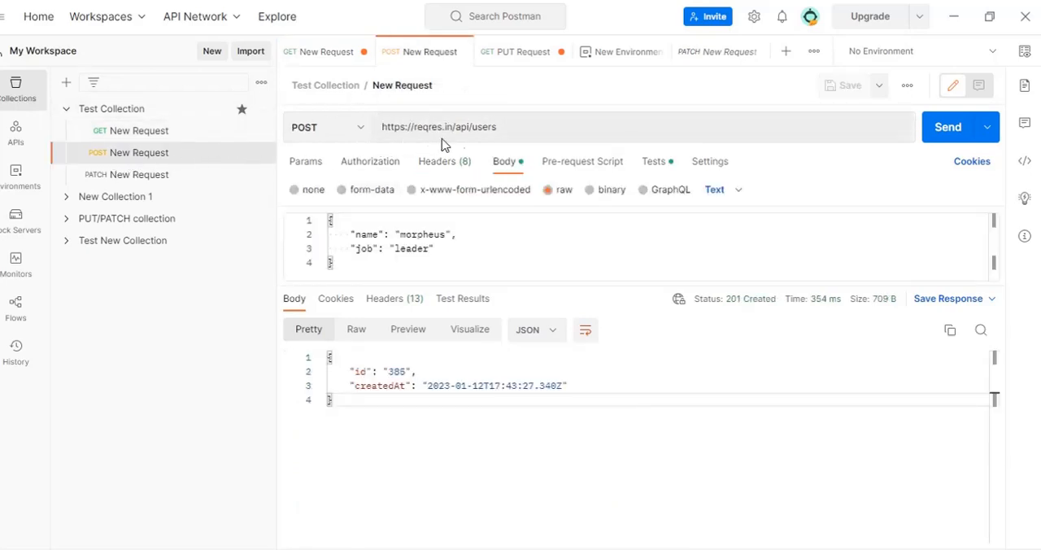
{"action": "left_click", "coordinate": [131, 181]}
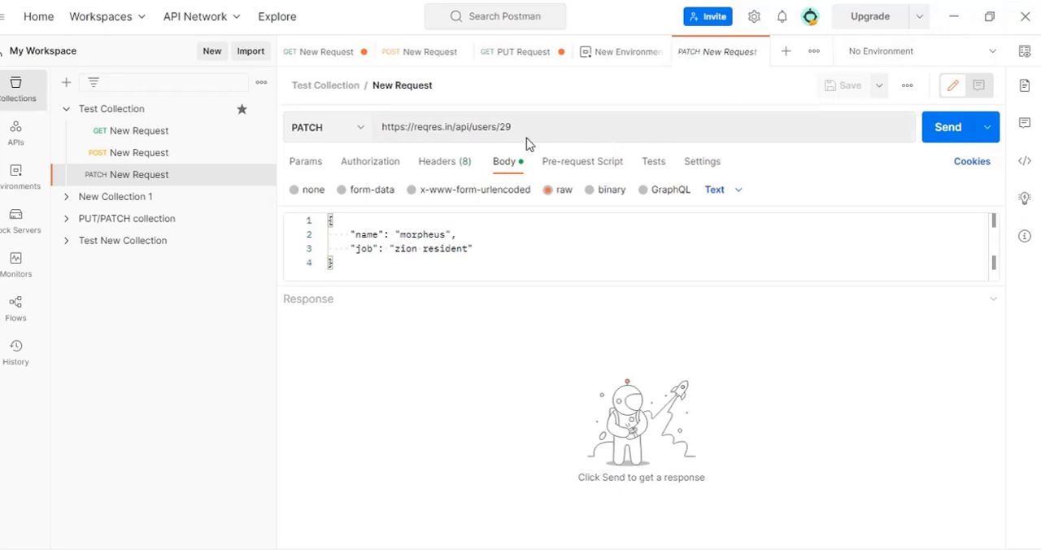
{"action": "left_click", "coordinate": [124, 134]}
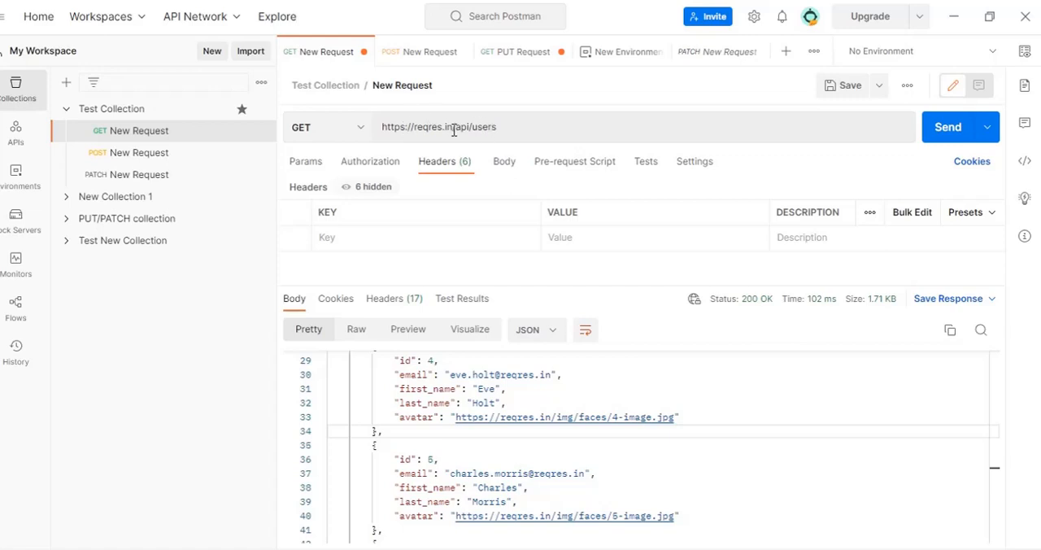
{"action": "left_click_drag", "start_coordinate": [453, 127], "coordinate": [381, 126]}
{"action": "key", "text": "ctrl+c"}
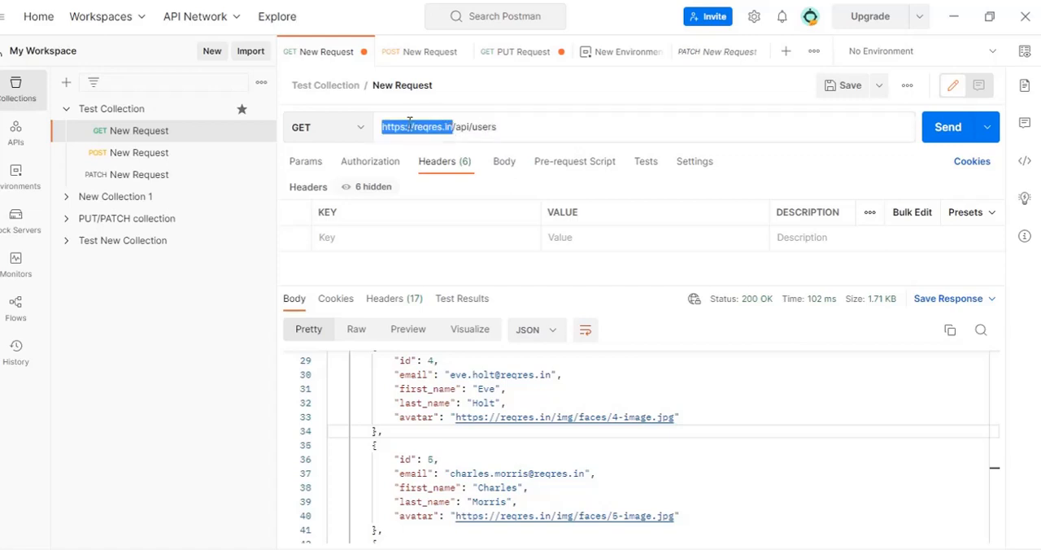
{"action": "left_click", "coordinate": [769, 443]}
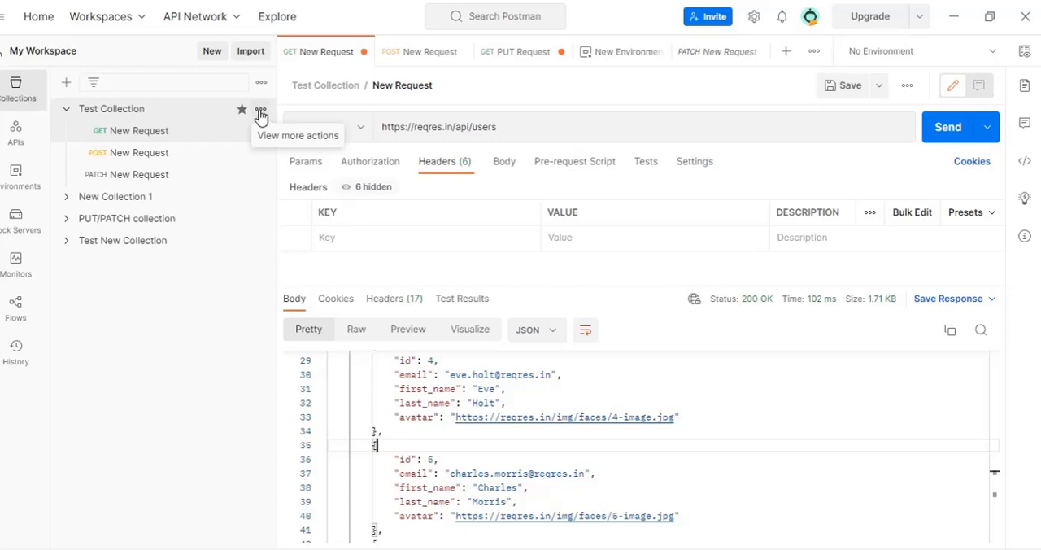
- Open Test Collection for editing, show its variables and close the collection details
{"action": "left_click", "coordinate": [260, 113]}
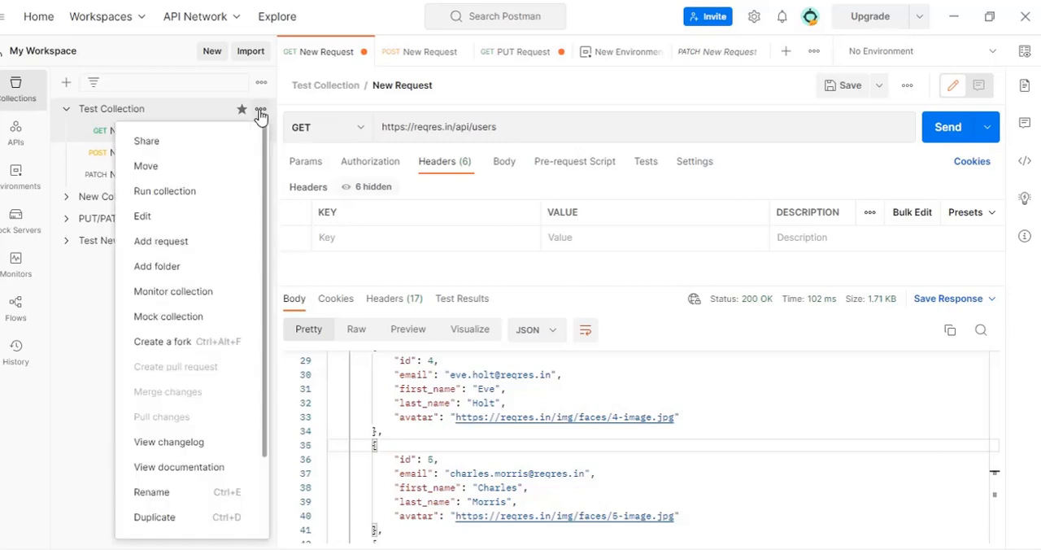
{"action": "left_click", "coordinate": [171, 217]}
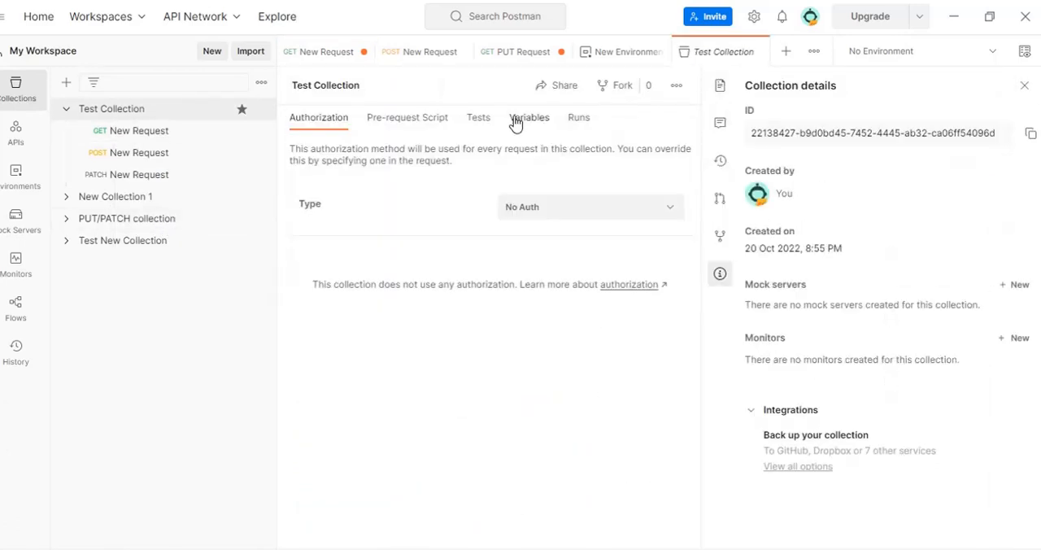
{"action": "left_click", "coordinate": [530, 126]}
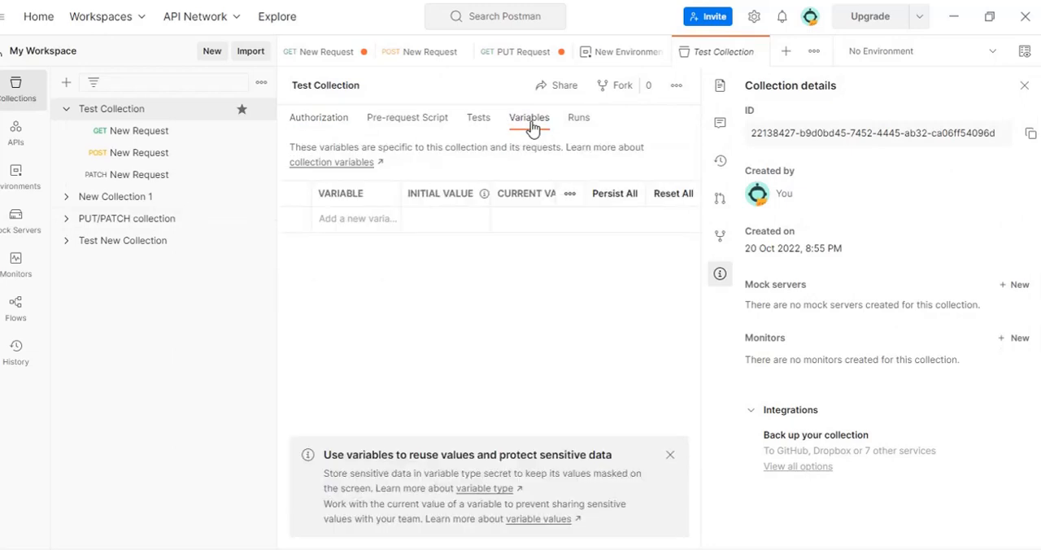
{"action": "left_click", "coordinate": [1023, 86]}
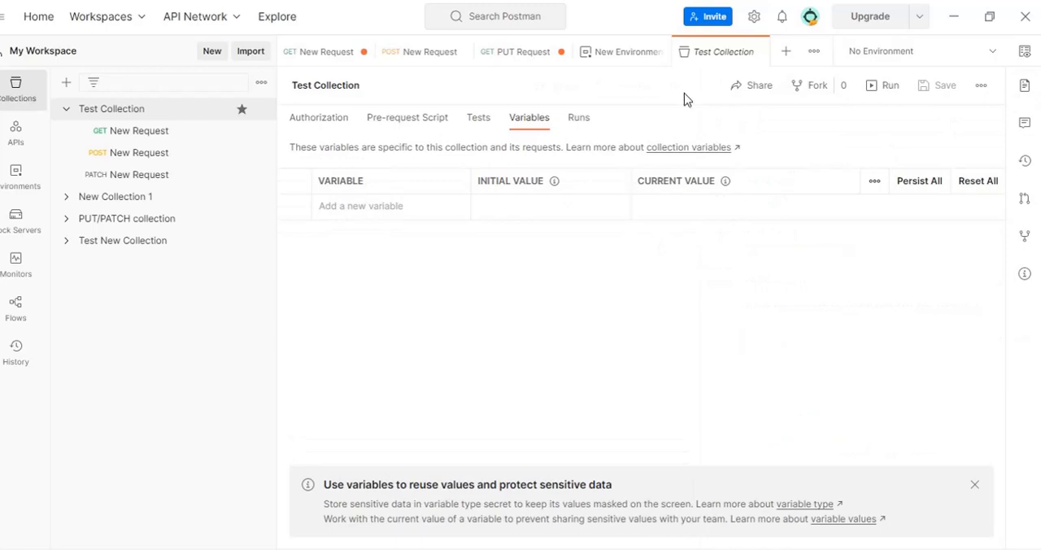
- Switch the interface theme to Dark in the settings and close them
{"action": "left_click", "coordinate": [755, 20]}
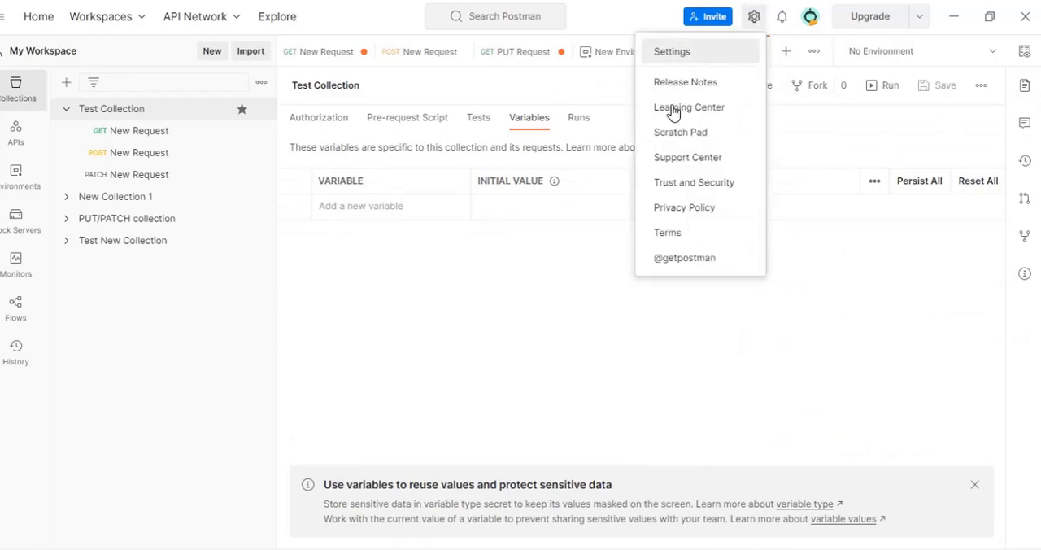
{"action": "left_click", "coordinate": [672, 52]}
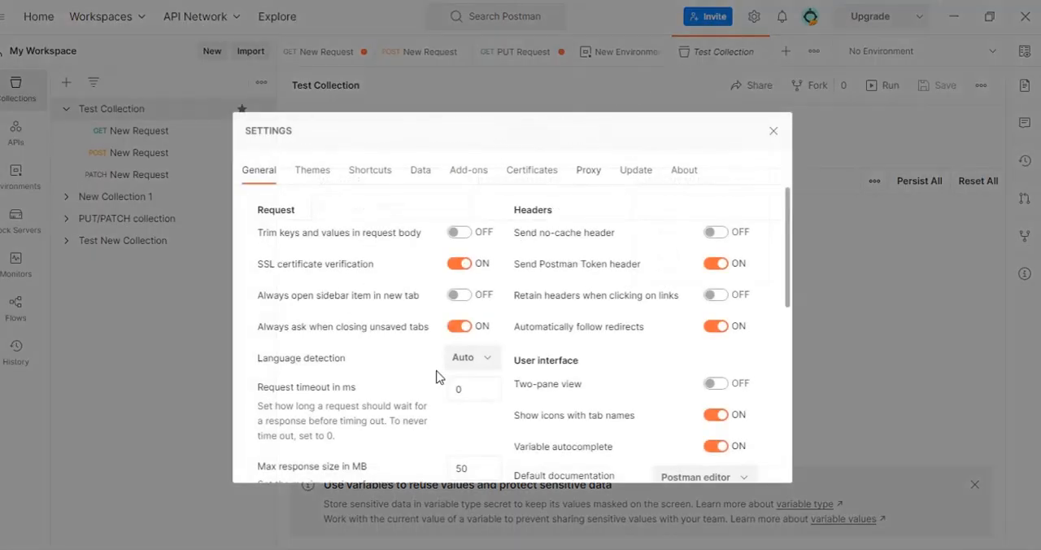
{"action": "scroll", "coordinate": [480, 377], "scroll_direction": "down", "scroll_amount": 5}
{"action": "scroll", "coordinate": [479, 390], "scroll_direction": "up", "scroll_amount": 5}
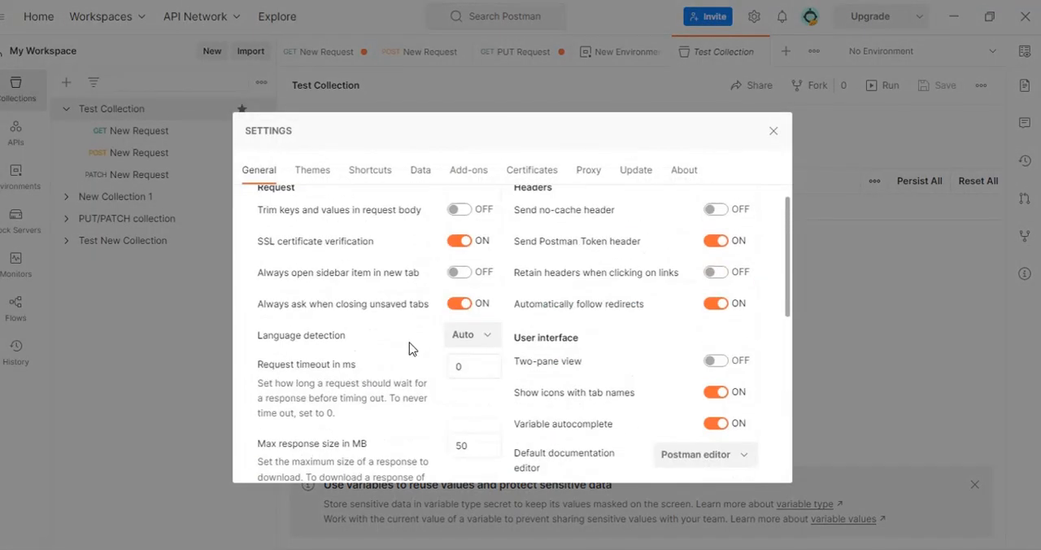
{"action": "left_click", "coordinate": [328, 174]}
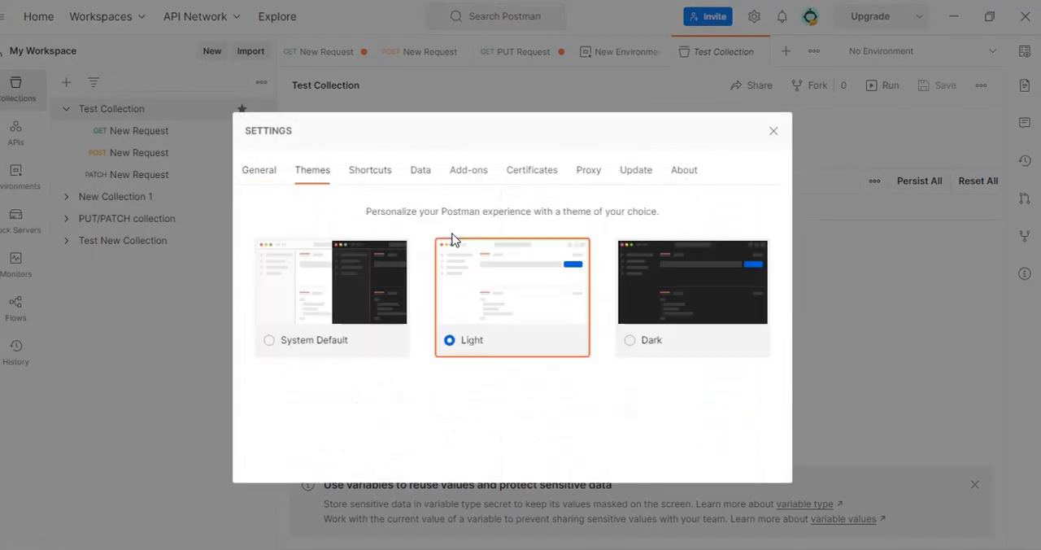
{"action": "left_click", "coordinate": [696, 285]}
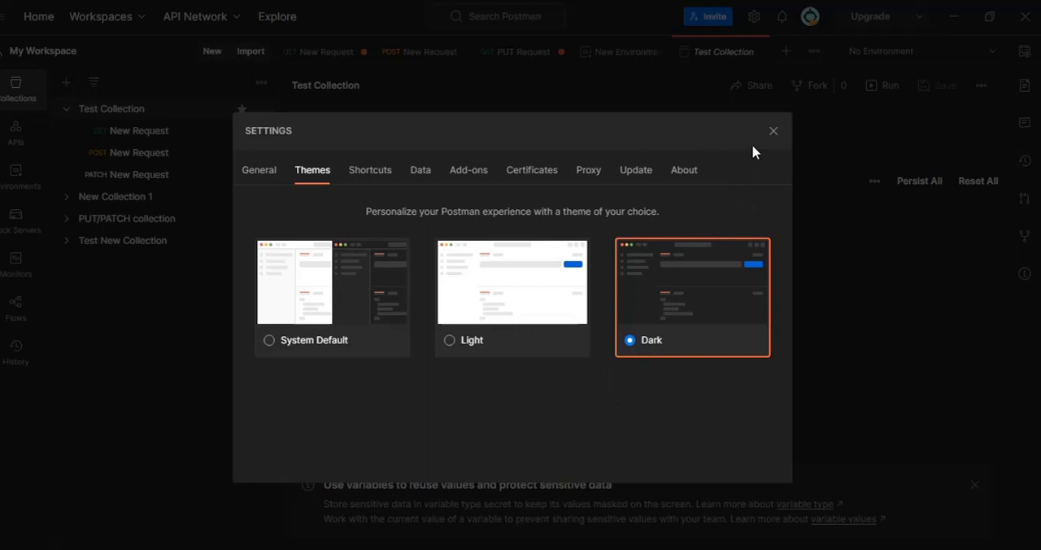
{"action": "left_click", "coordinate": [773, 131]}
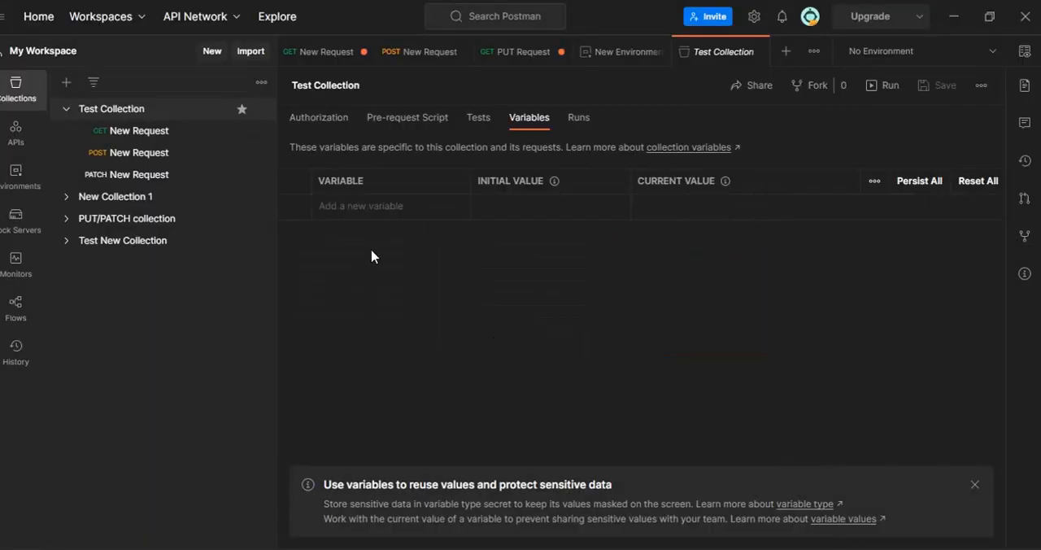
{"action": "left_click", "coordinate": [344, 208]}
{"action": "type", "text": "baseU"}
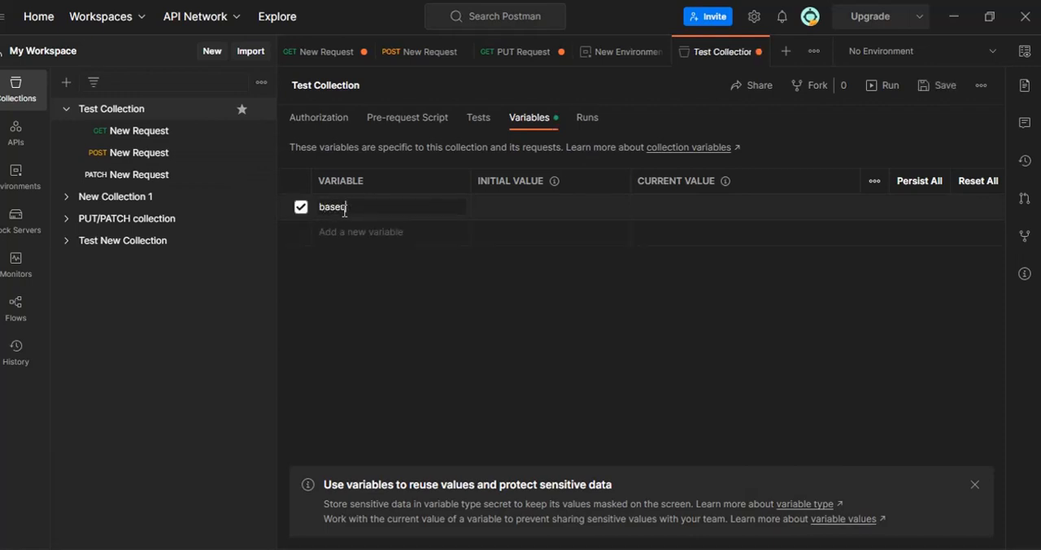
{"action": "type", "text": "rl"}
{"action": "left_click", "coordinate": [506, 210]}
{"action": "key", "text": "ctrl+v"}
{"action": "left_click", "coordinate": [532, 326]}
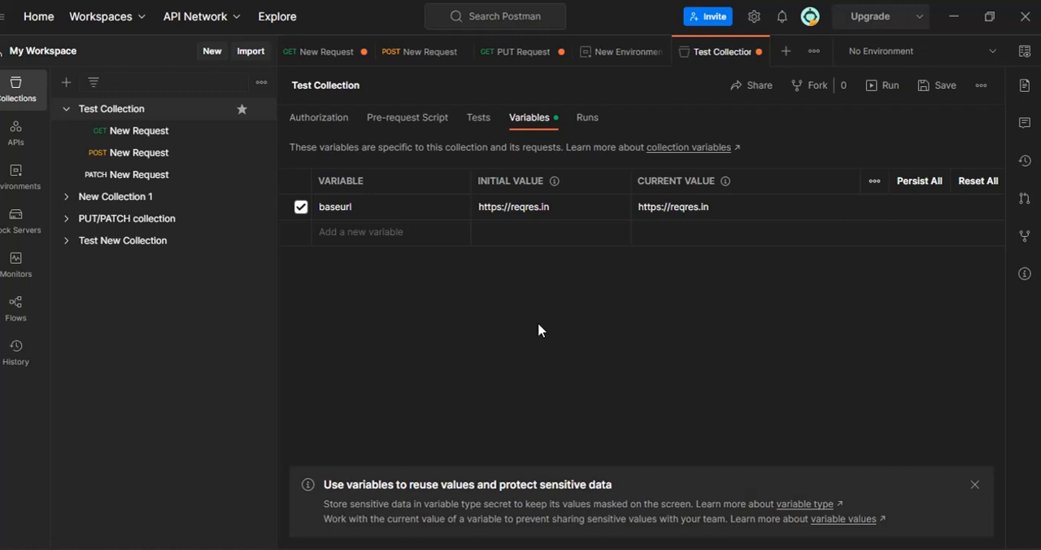
{"action": "left_click", "coordinate": [974, 485]}
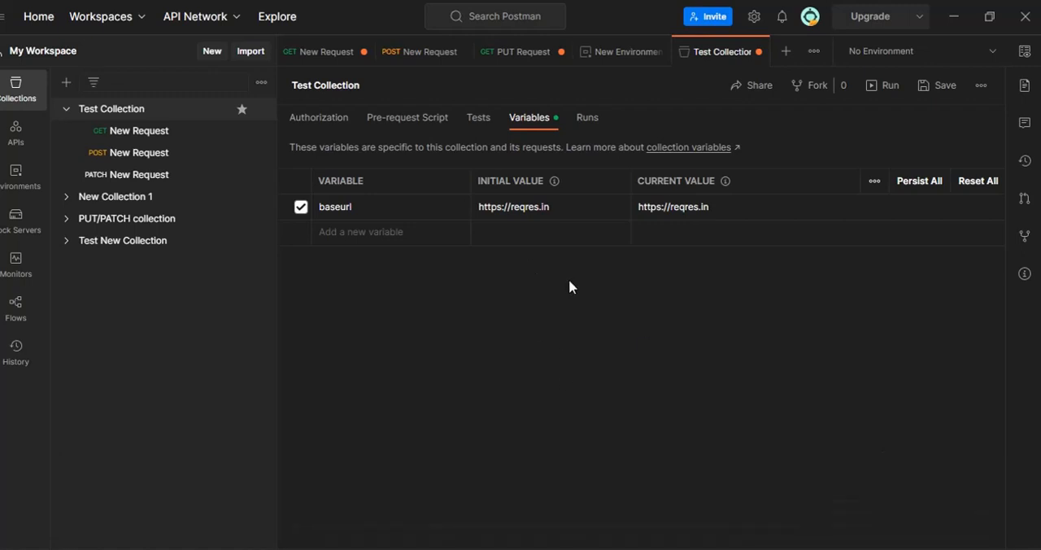
{"action": "left_click", "coordinate": [944, 90]}
{"action": "left_click", "coordinate": [172, 134]}
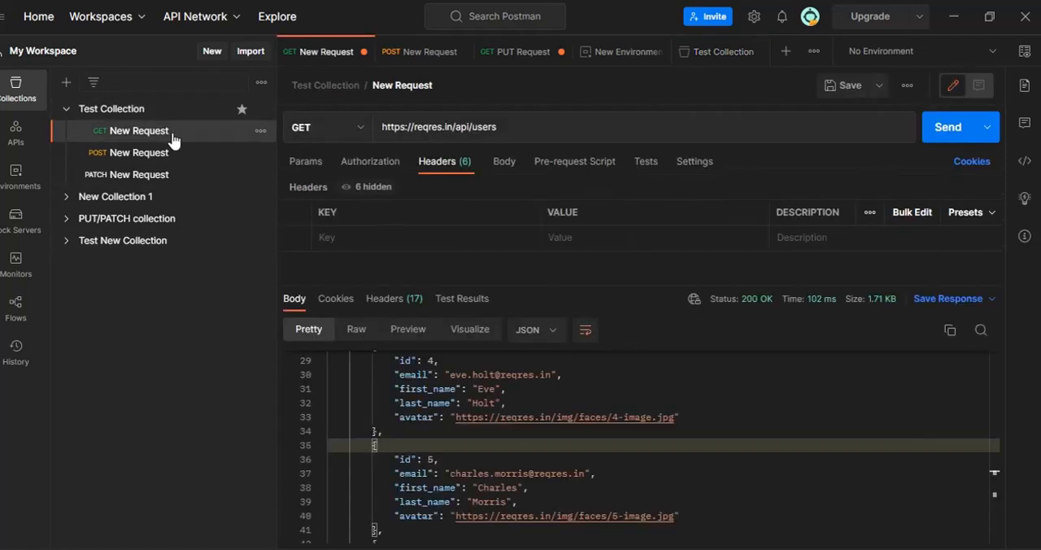
{"action": "left_click_drag", "start_coordinate": [452, 127], "coordinate": [377, 128]}
{"action": "type", "text": "{{"}
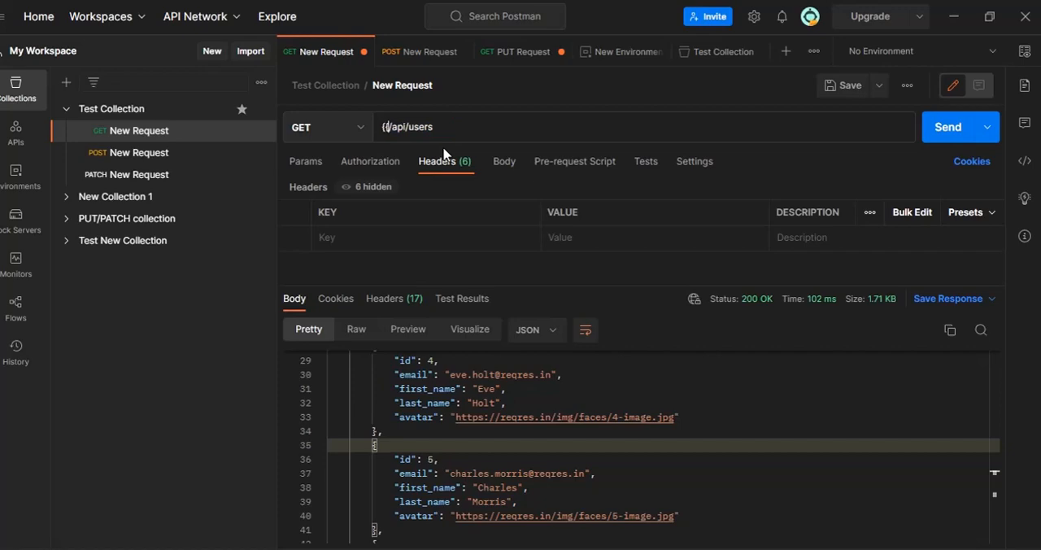
{"action": "type", "text": "url"}
{"action": "key", "text": "BackSpace"}
{"action": "key", "text": "BackSpace"}
{"action": "key", "text": "BackSpace"}
{"action": "type", "text": "ba"}
{"action": "type", "text": "seur"}
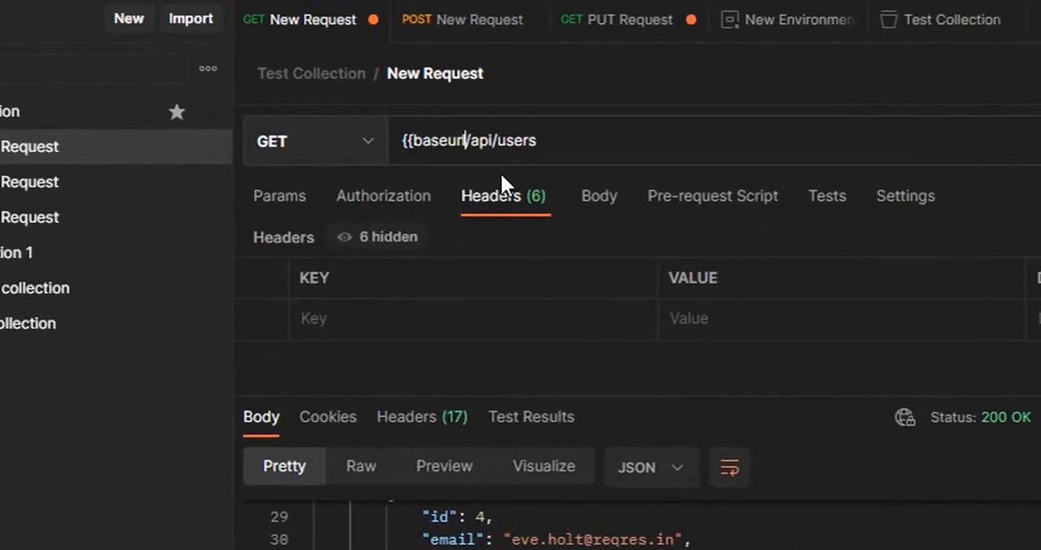
{"action": "type", "text": "l}}"}
{"action": "key", "text": "ctrl+s"}
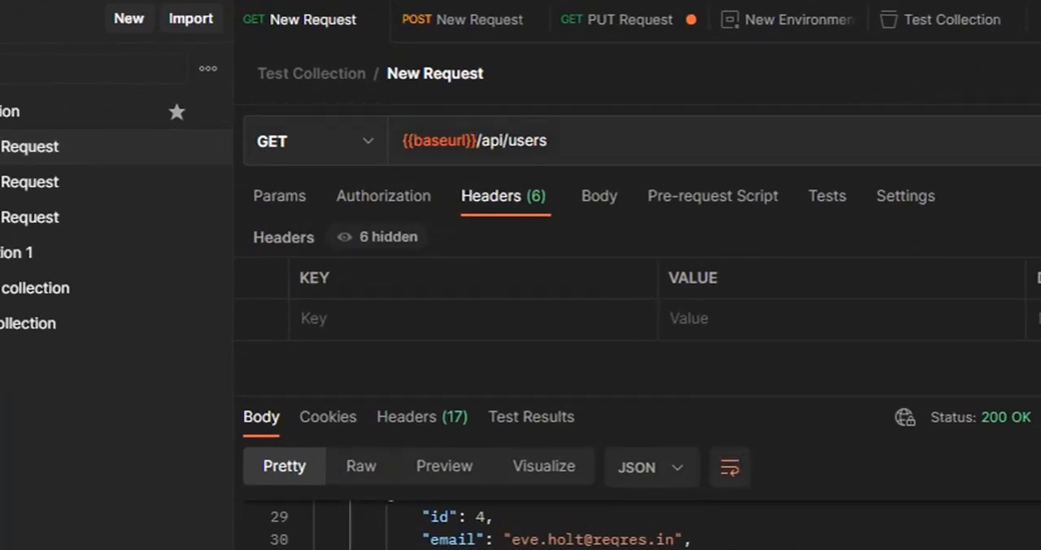
{"action": "mouse_move", "coordinate": [431, 140]}
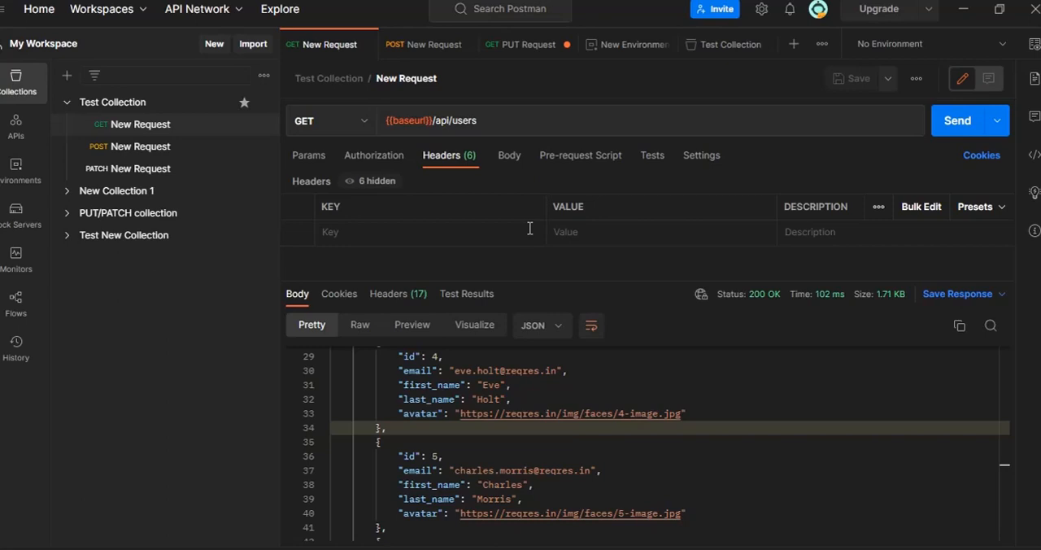
{"action": "left_click", "coordinate": [951, 124]}
- Delete the baseurl variable from Test Collection, save the collection and close the collection and environment tabs
{"action": "left_click", "coordinate": [263, 103]}
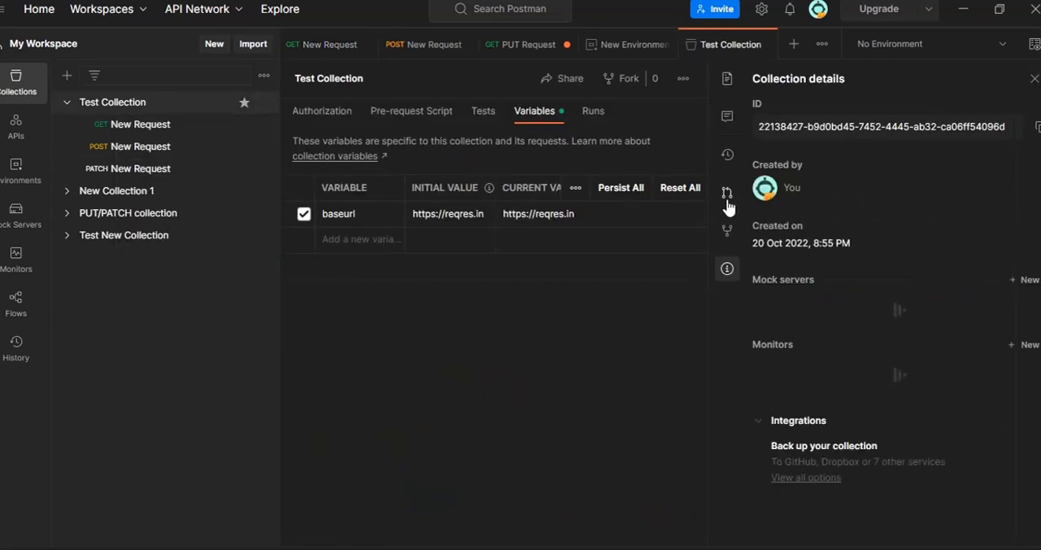
{"action": "left_click", "coordinate": [1034, 79]}
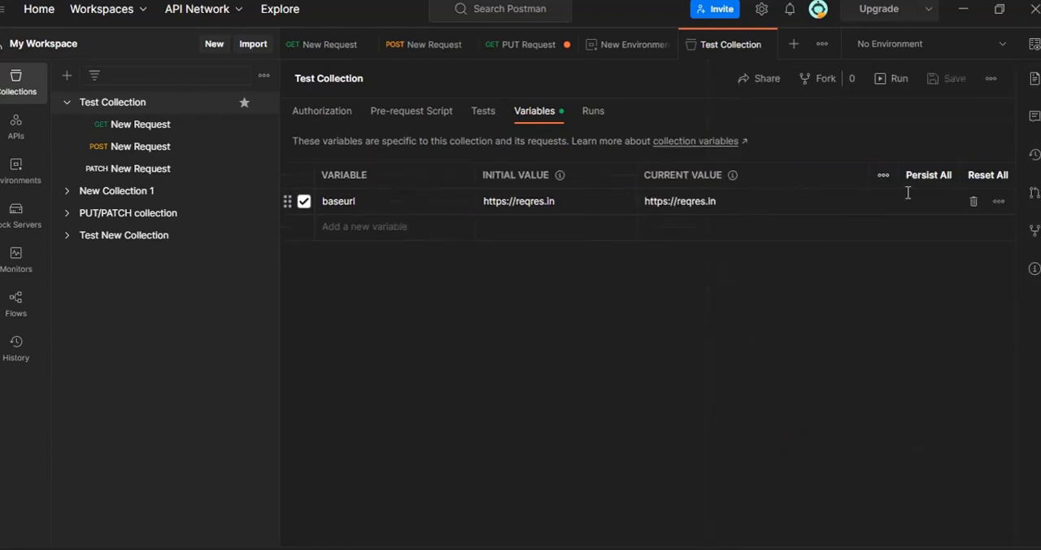
{"action": "left_click", "coordinate": [975, 205]}
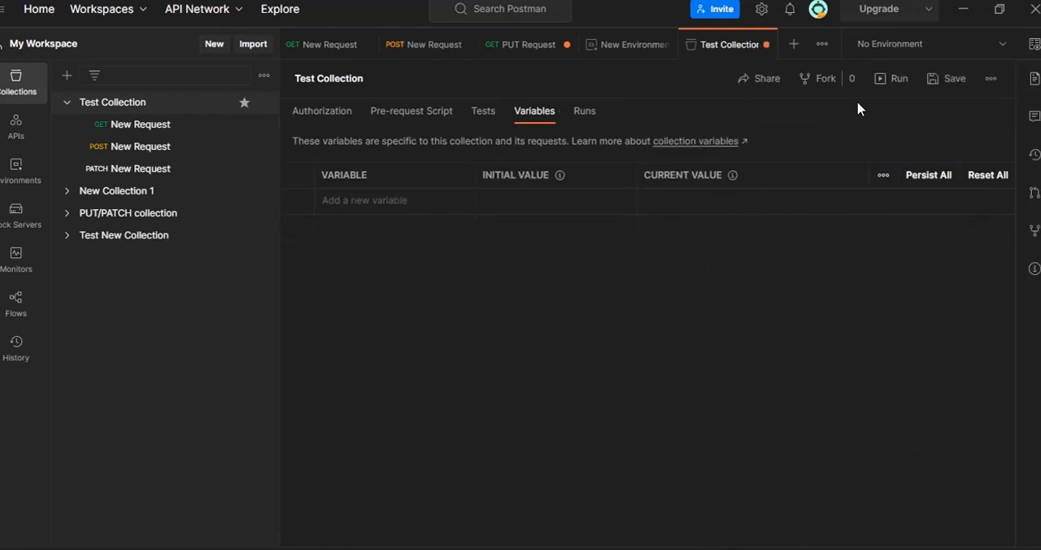
{"action": "left_click", "coordinate": [954, 79]}
{"action": "left_click", "coordinate": [765, 44]}
{"action": "left_click", "coordinate": [765, 45]}
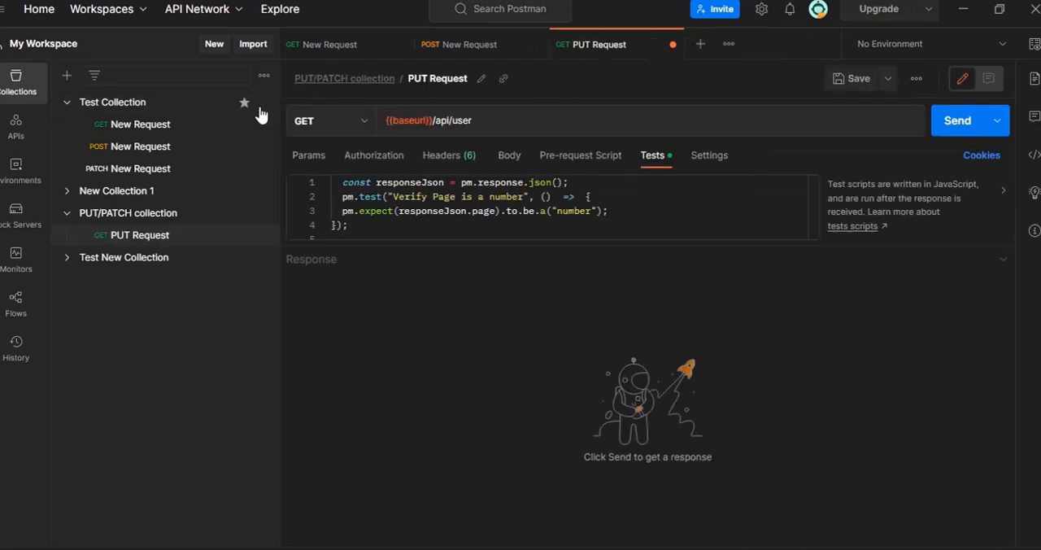
- Inspect the {{baseurl}} variable in the PUT Request's URL and send that request
{"action": "mouse_move", "coordinate": [409, 120]}
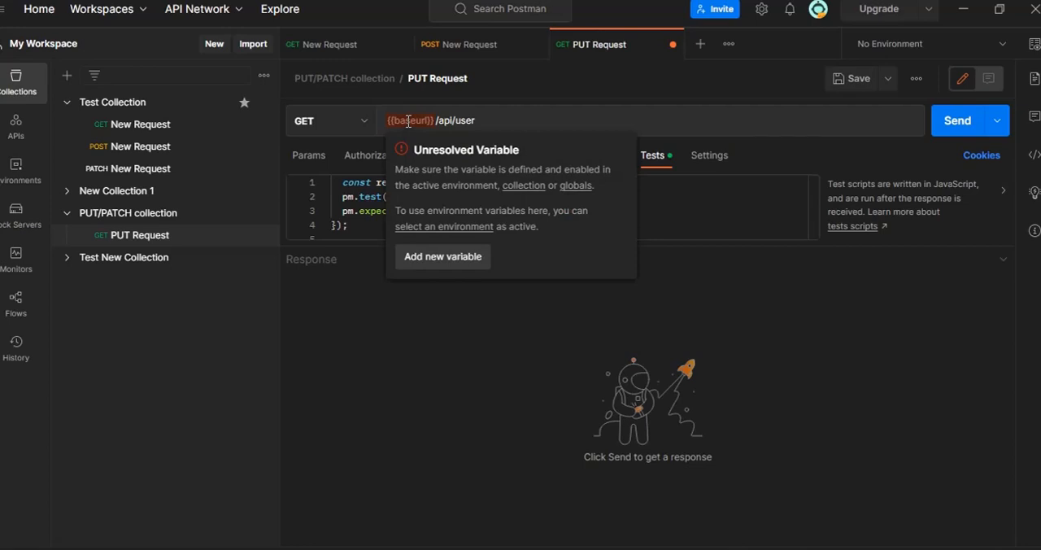
{"action": "left_click", "coordinate": [955, 122]}
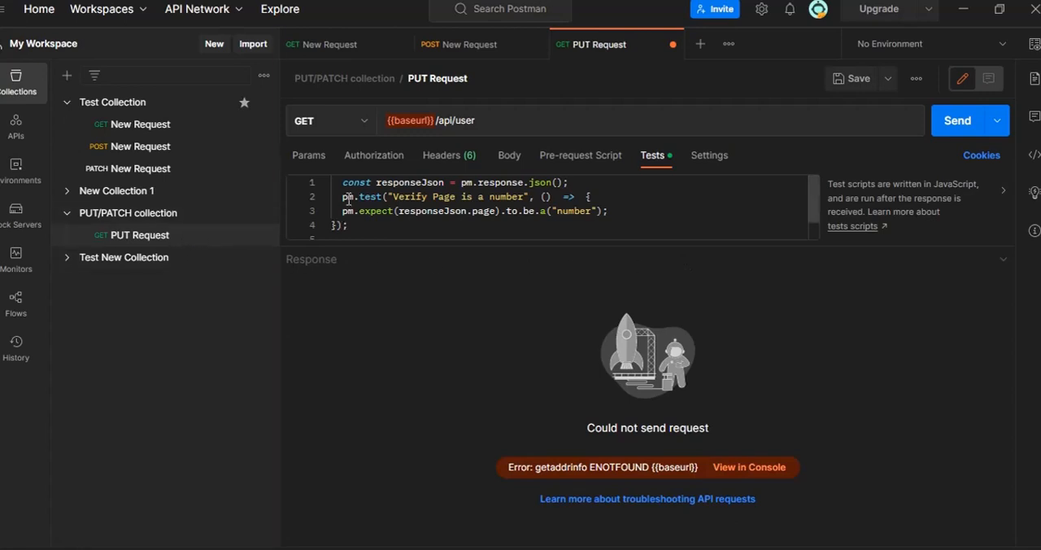
{"action": "left_click", "coordinate": [136, 150]}
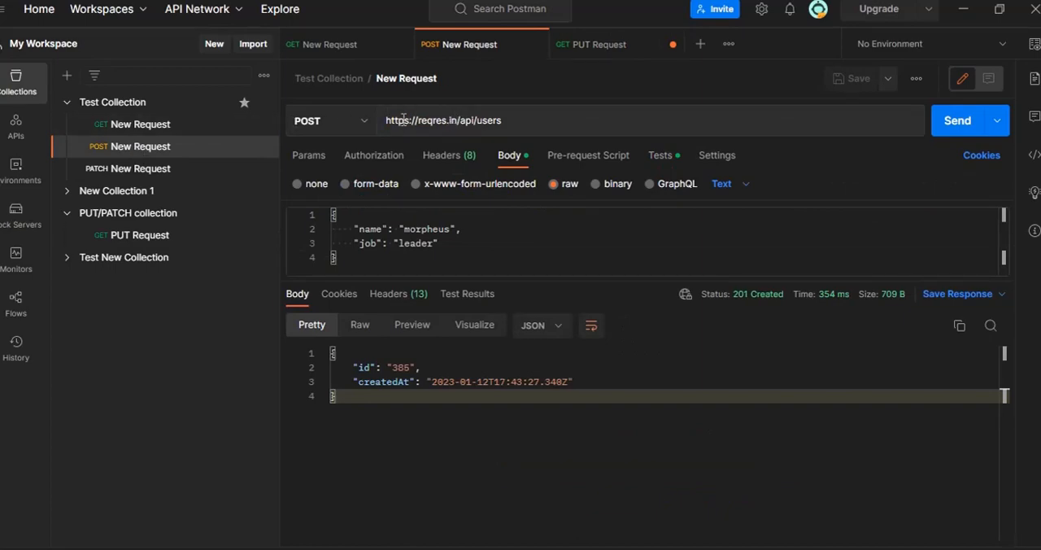
{"action": "left_click_drag", "start_coordinate": [385, 120], "coordinate": [433, 120]}
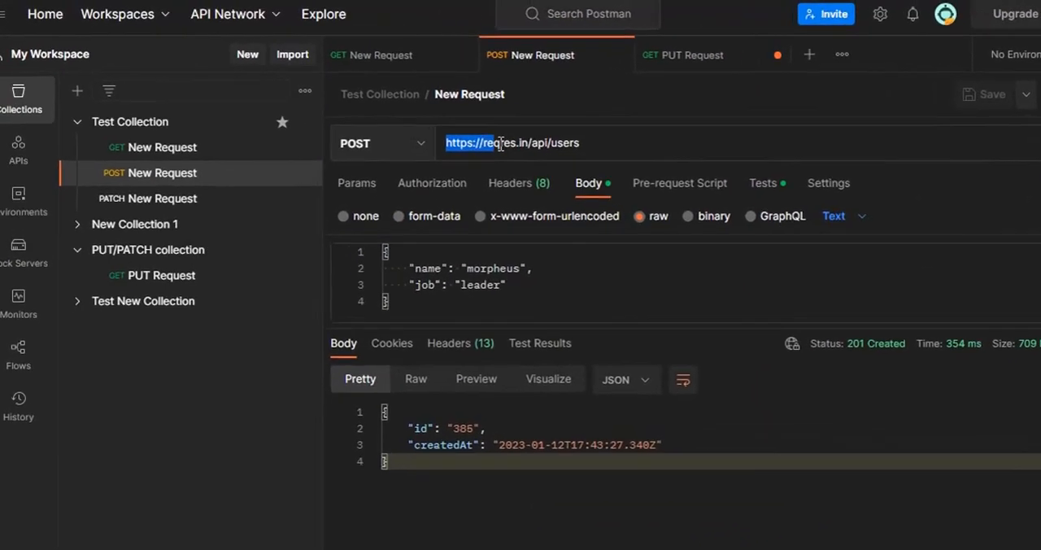
{"action": "left_click_drag", "start_coordinate": [499, 143], "coordinate": [529, 142]}
{"action": "key", "text": "ctrl+c"}
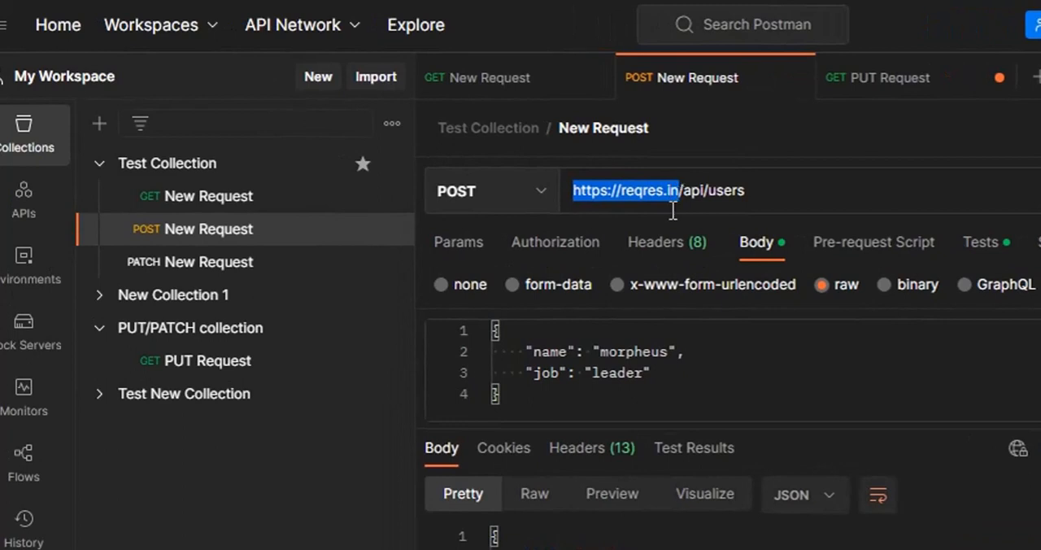
{"action": "left_click_drag", "start_coordinate": [673, 209], "coordinate": [675, 213]}
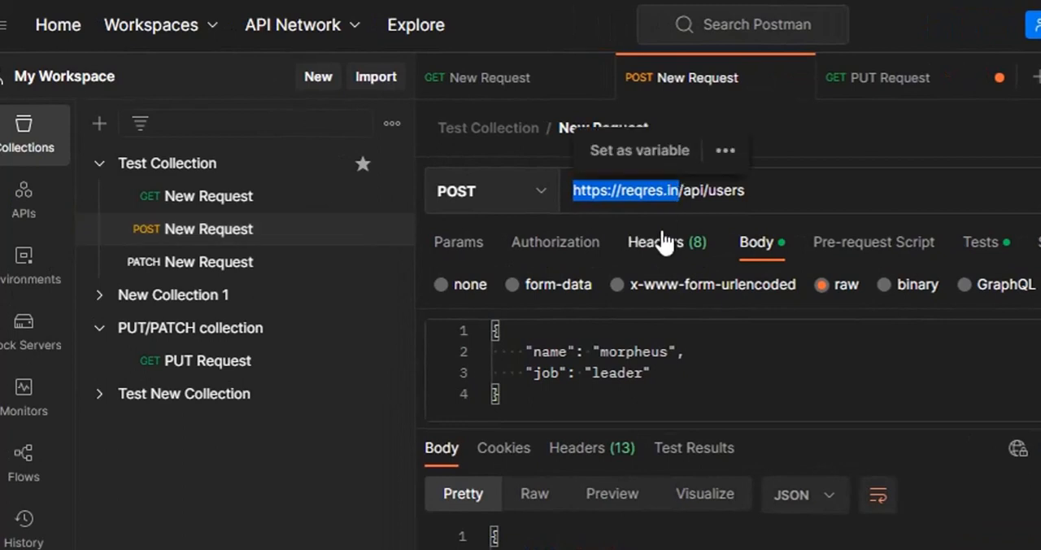
{"action": "left_click", "coordinate": [635, 159]}
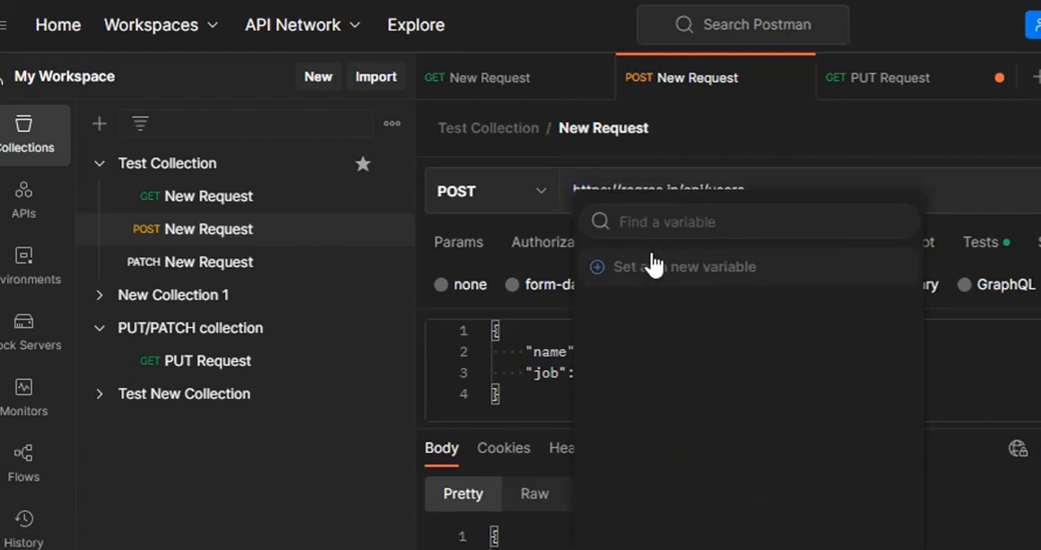
{"action": "left_click", "coordinate": [719, 274]}
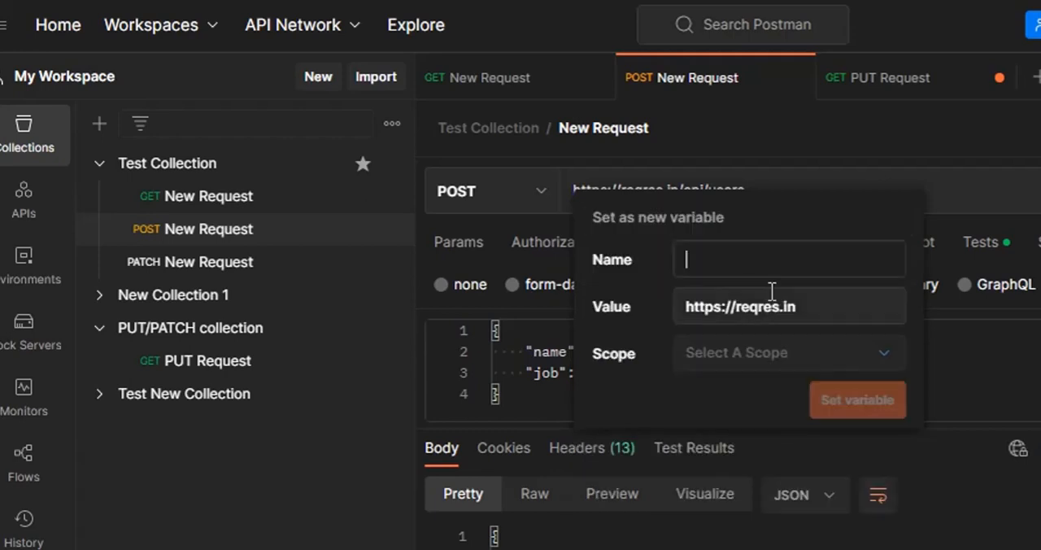
{"action": "type", "text": "baseurl"}
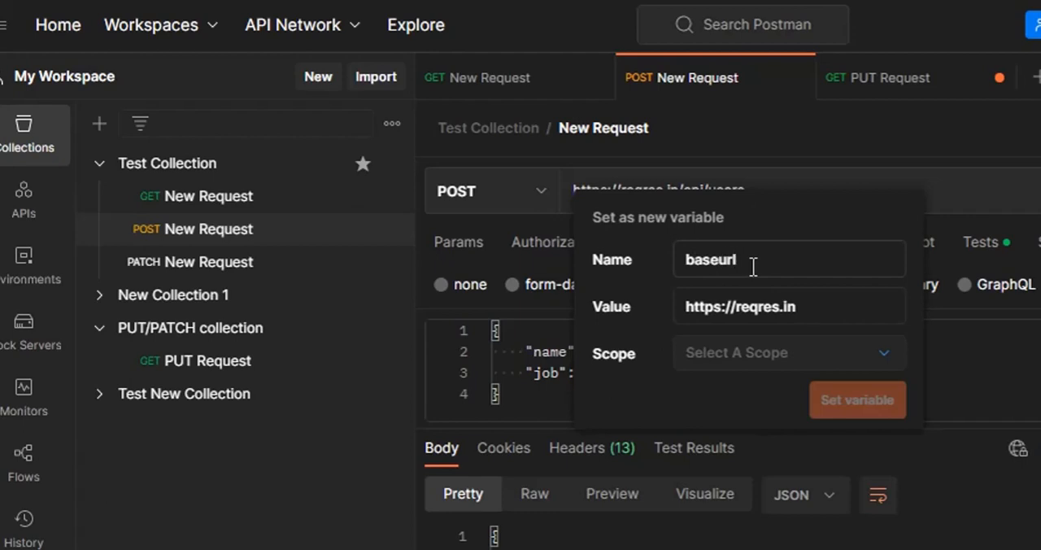
{"action": "left_click", "coordinate": [756, 368]}
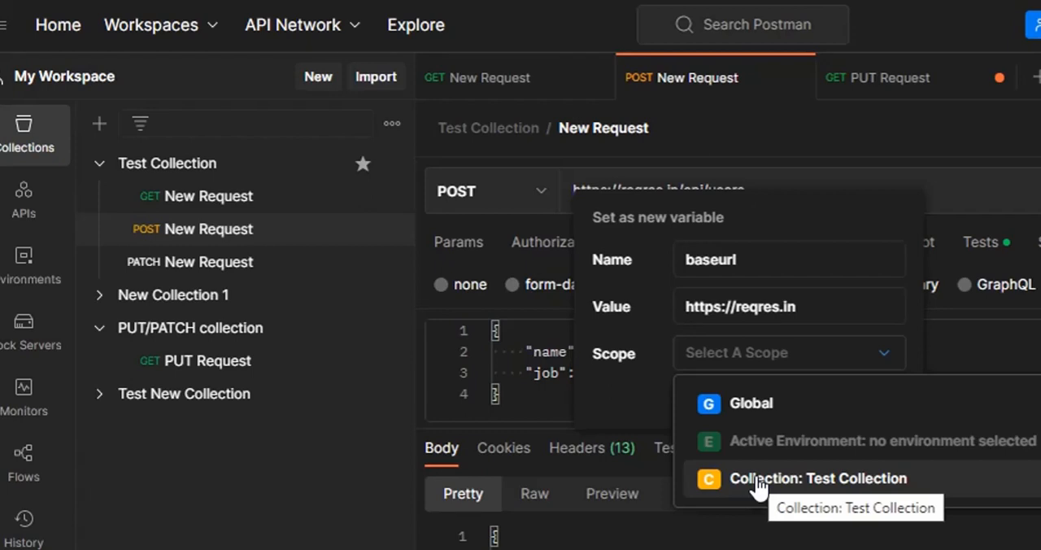
{"action": "left_click", "coordinate": [746, 400]}
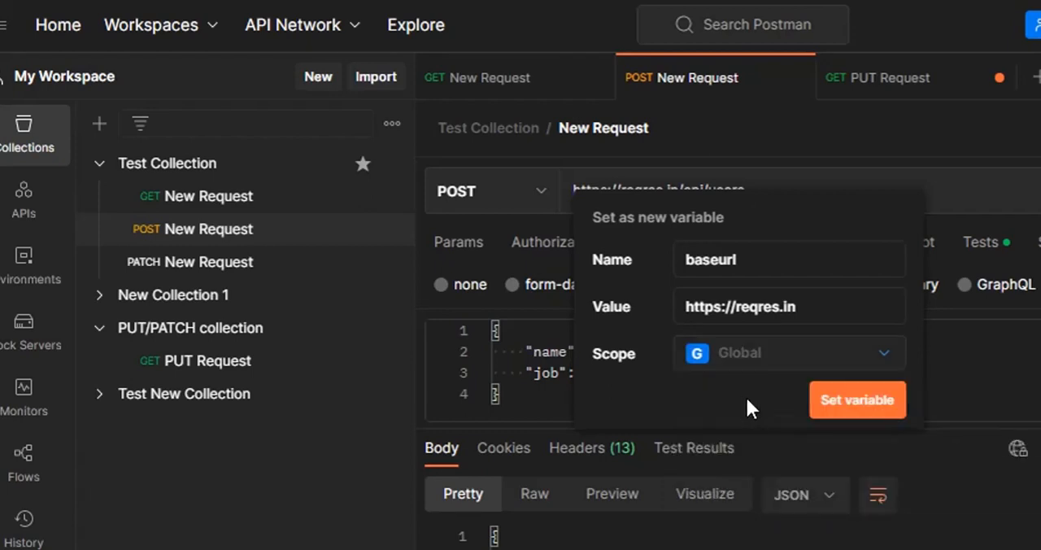
{"action": "left_click", "coordinate": [845, 400]}
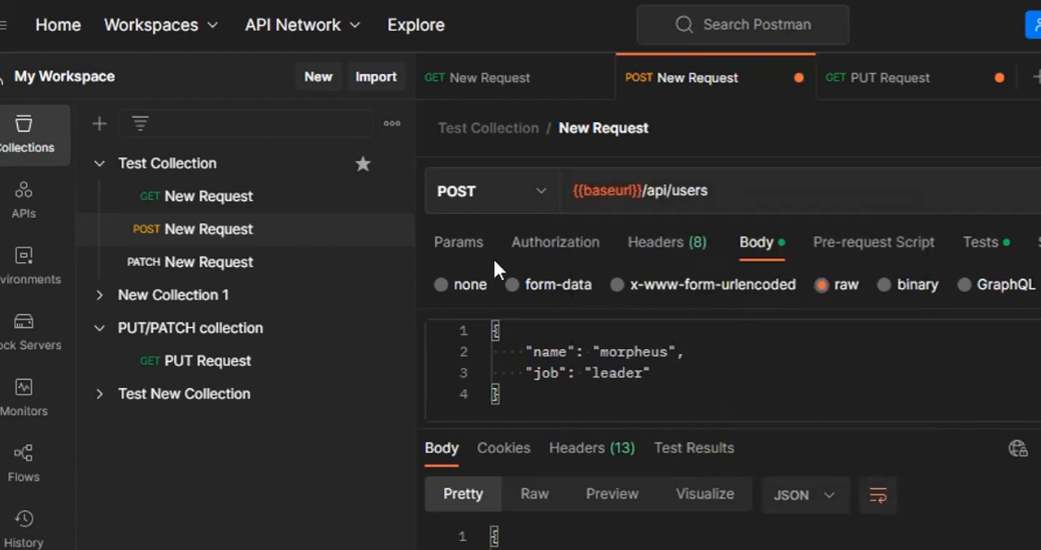
- Check the scope of {{baseurl}} in the URLs of Test Collection's POST and GET requests and collapse the expanded collections
{"action": "mouse_move", "coordinate": [611, 185]}
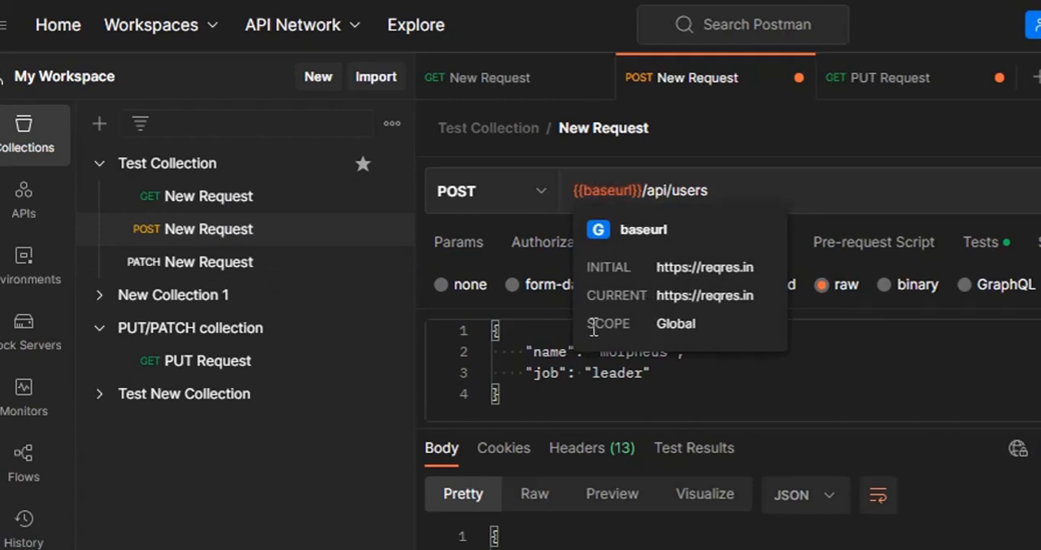
{"action": "left_click_drag", "start_coordinate": [712, 322], "coordinate": [582, 322]}
{"action": "left_click", "coordinate": [205, 198]}
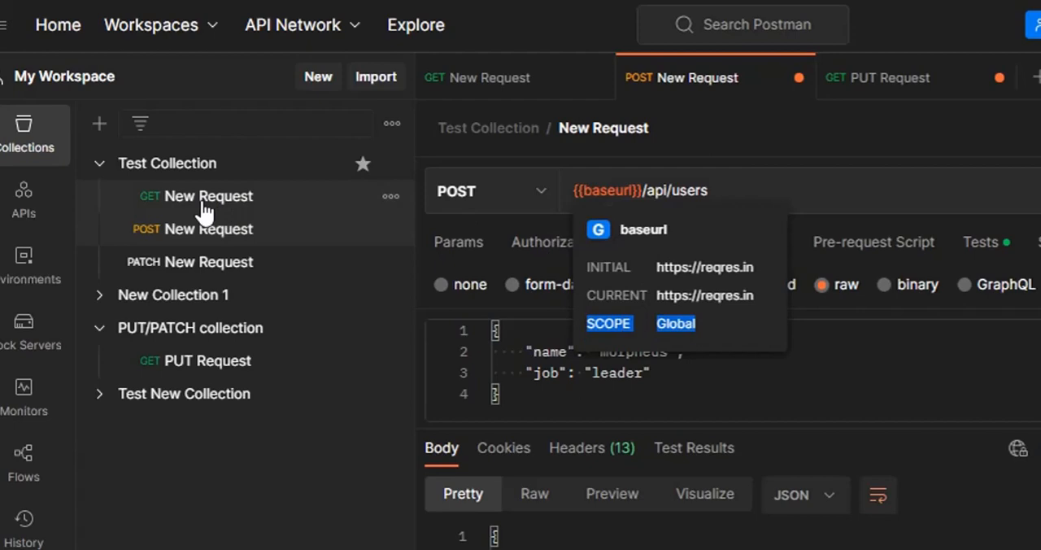
{"action": "mouse_move", "coordinate": [600, 193]}
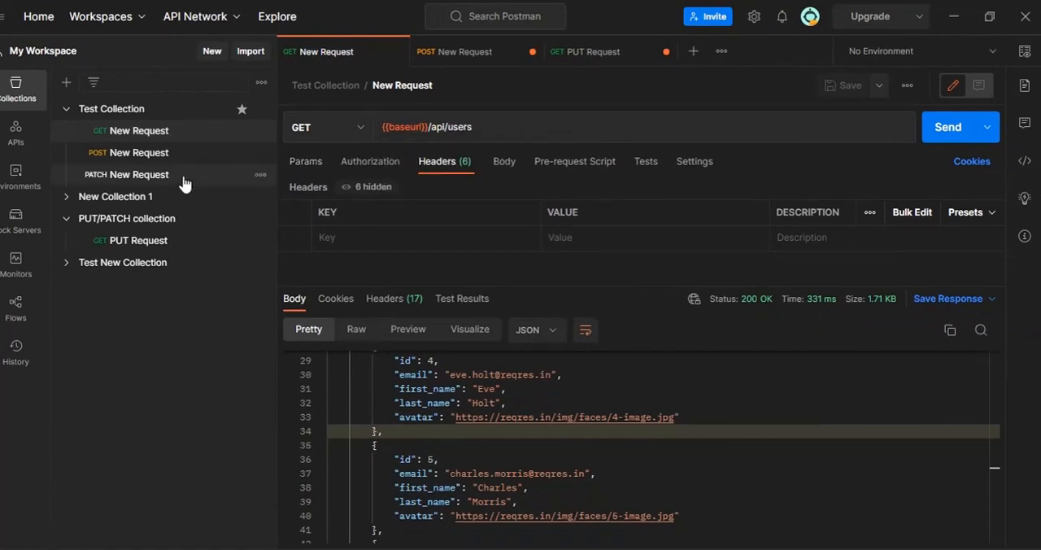
{"action": "left_click", "coordinate": [66, 108]}
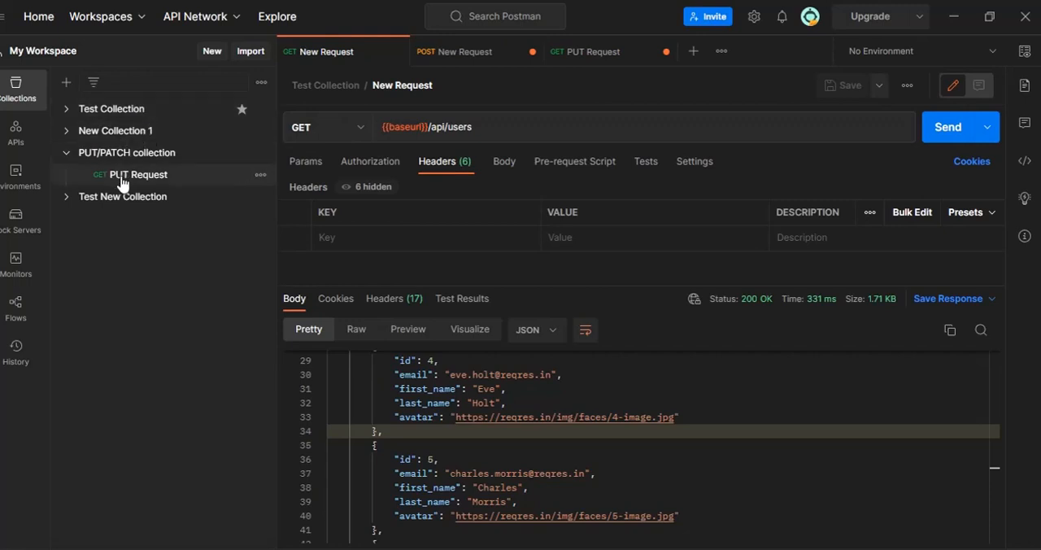
{"action": "left_click", "coordinate": [66, 159]}
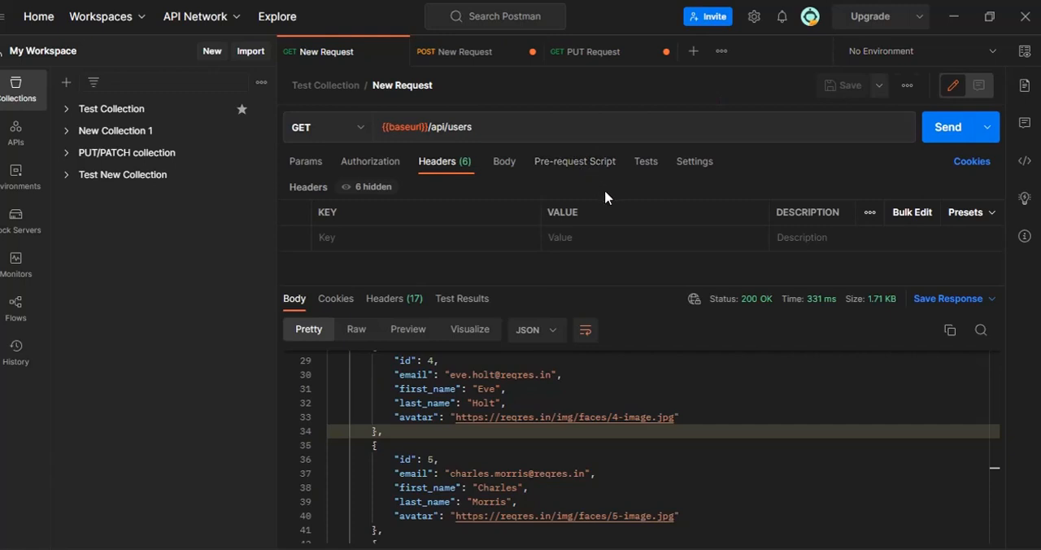
- Delete the baseurl variable from the workspace globals, save the globals and close them
{"action": "left_click", "coordinate": [1025, 54]}
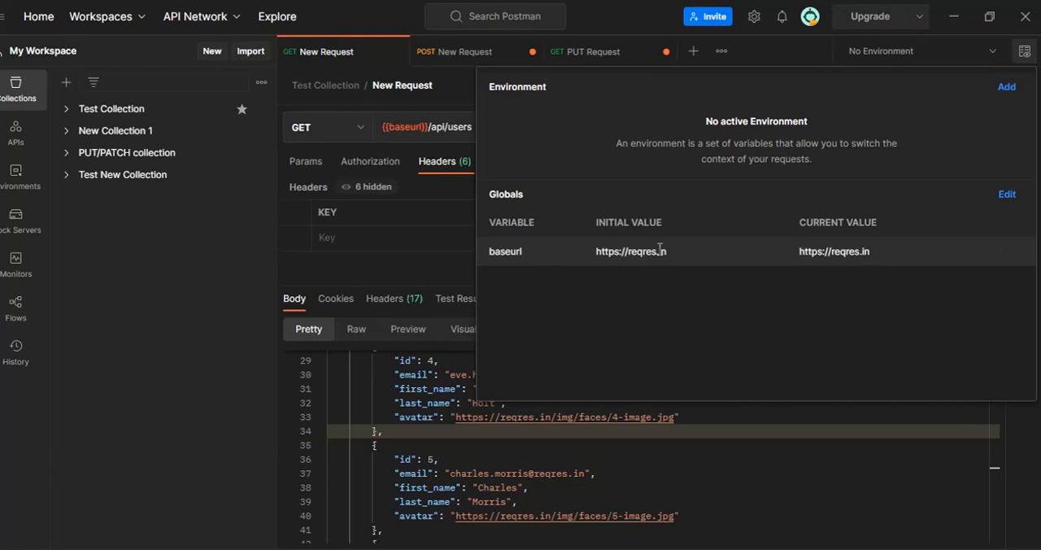
{"action": "left_click", "coordinate": [1005, 195]}
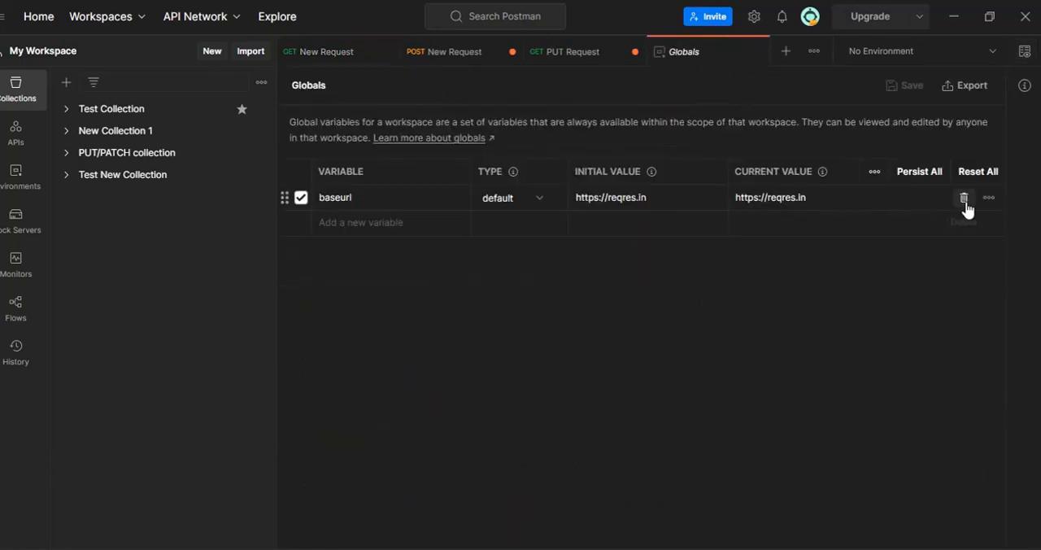
{"action": "left_click", "coordinate": [962, 199]}
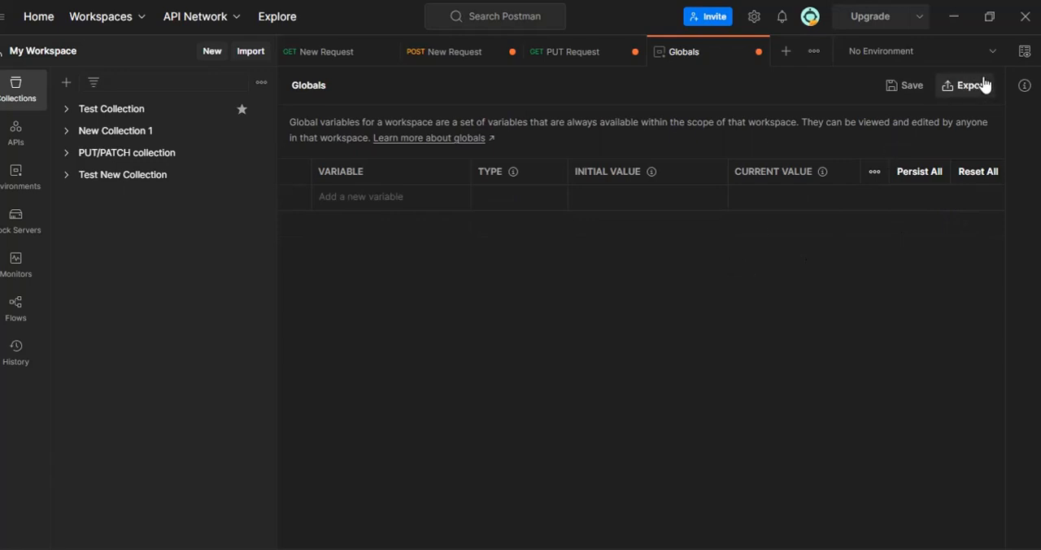
{"action": "left_click", "coordinate": [903, 94]}
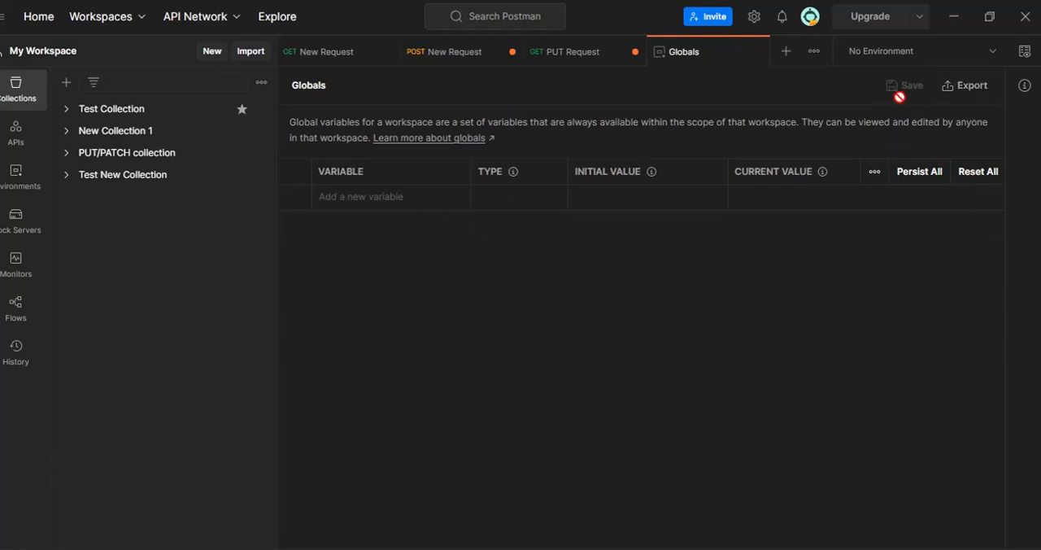
{"action": "left_click", "coordinate": [755, 52]}
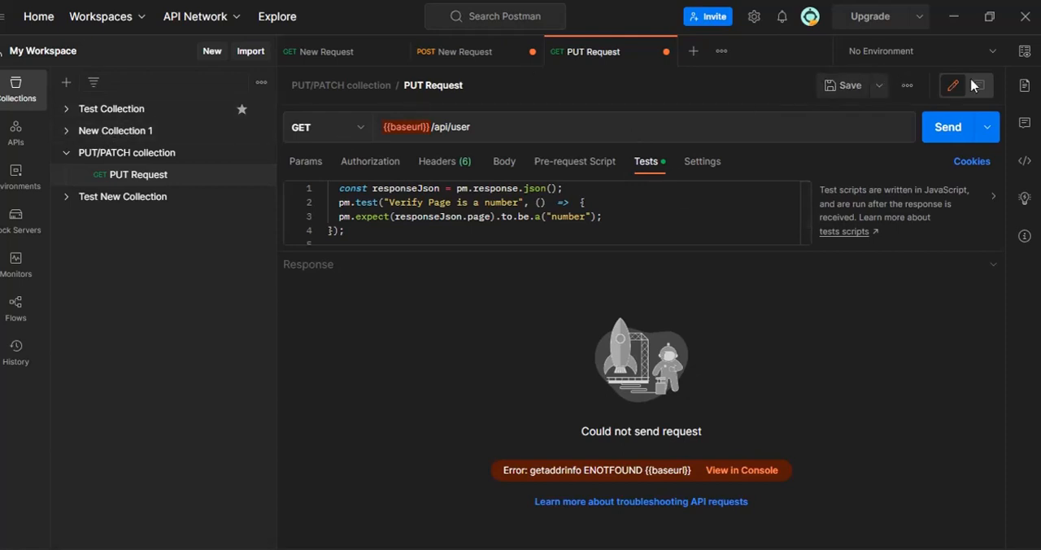
{"action": "left_click", "coordinate": [1024, 54]}
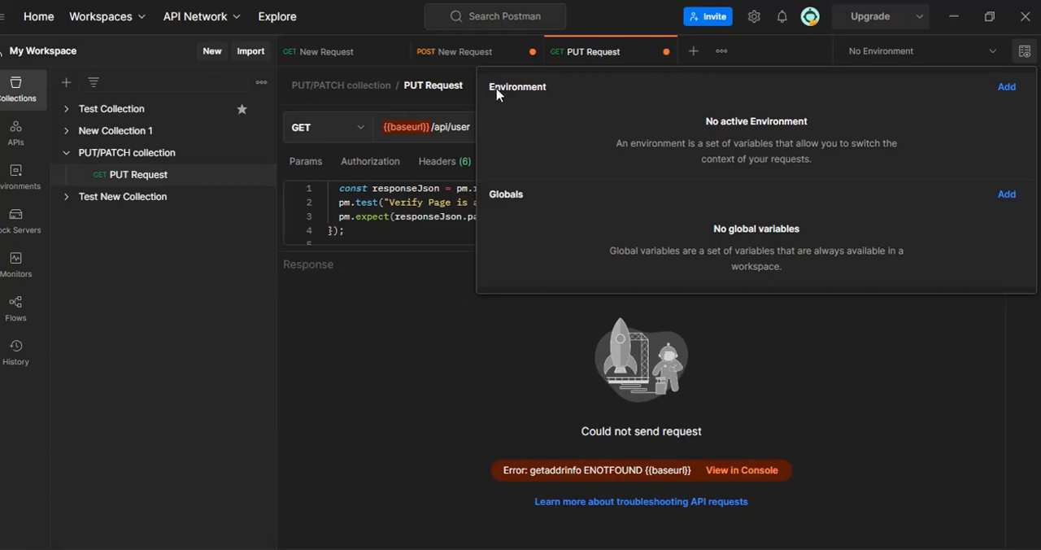
{"action": "left_click", "coordinate": [1008, 88]}
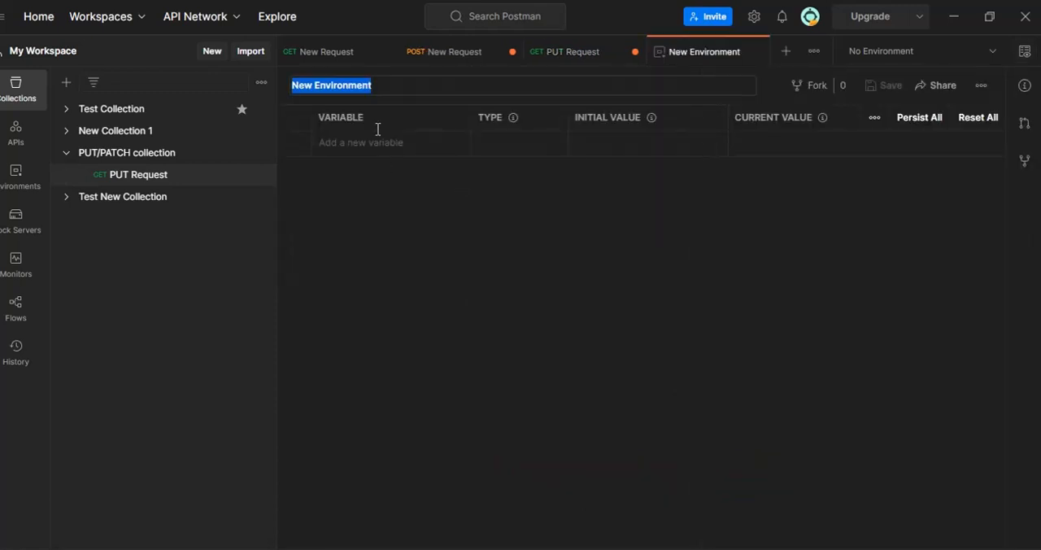
{"action": "left_click", "coordinate": [383, 142]}
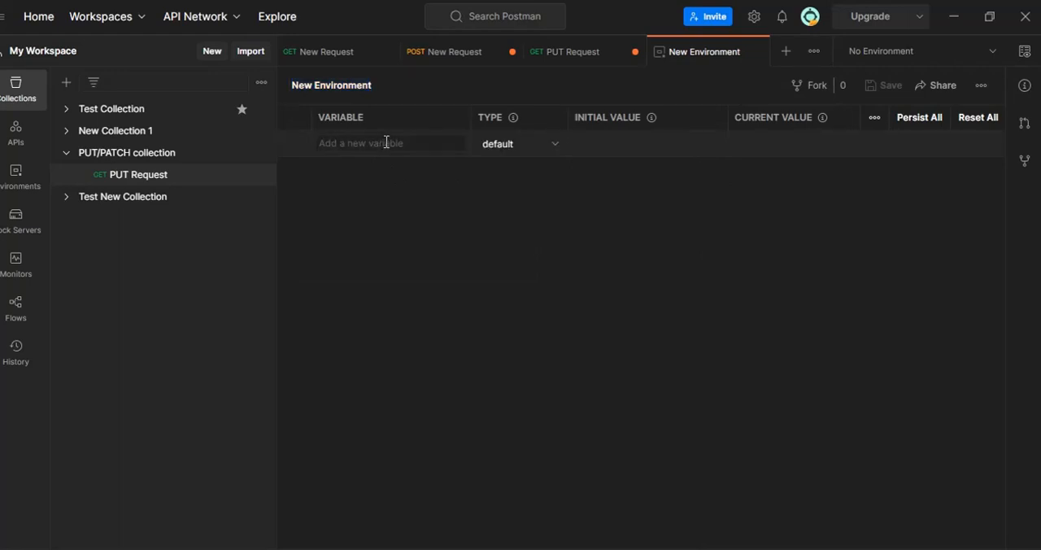
{"action": "type", "text": "base"}
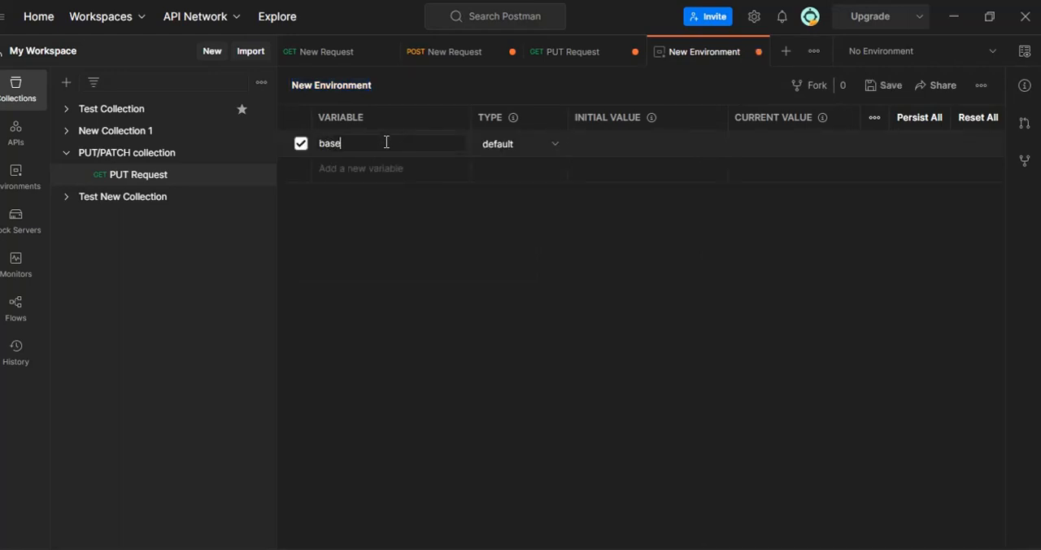
{"action": "type", "text": "url"}
{"action": "left_click", "coordinate": [622, 144]}
{"action": "key", "text": "ctrl+v"}
{"action": "left_click", "coordinate": [618, 245]}
{"action": "left_click", "coordinate": [892, 86]}
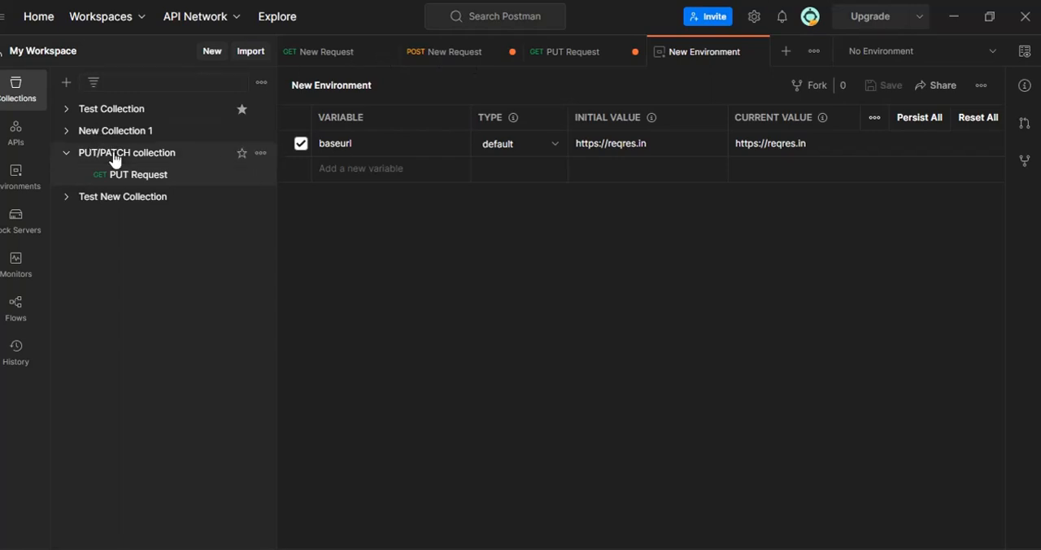
- Open Test Collection's GET request, make the last listed New Environment active and check its baseurl variable before returning to the request
{"action": "left_click", "coordinate": [66, 111]}
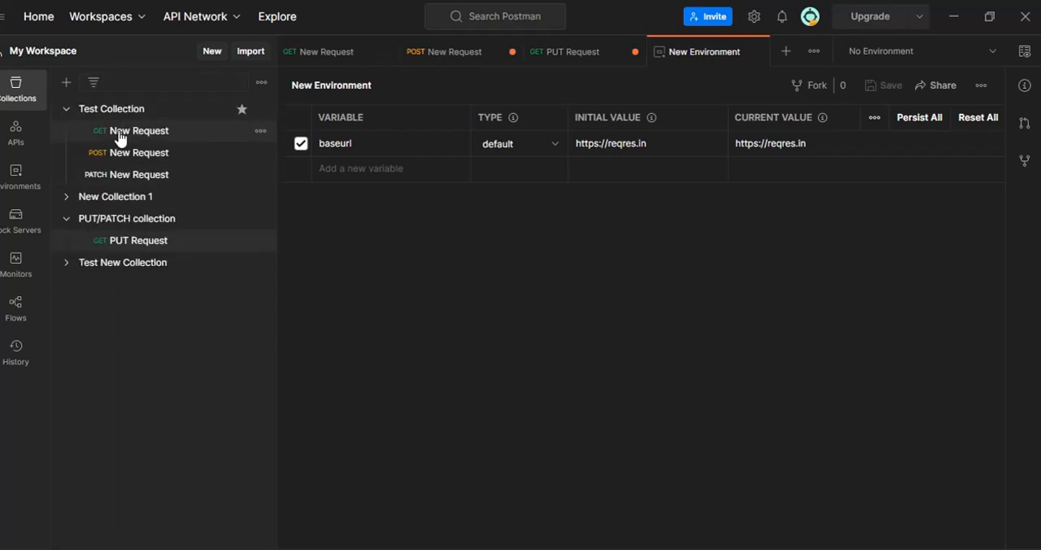
{"action": "left_click", "coordinate": [117, 136]}
{"action": "mouse_move", "coordinate": [398, 126]}
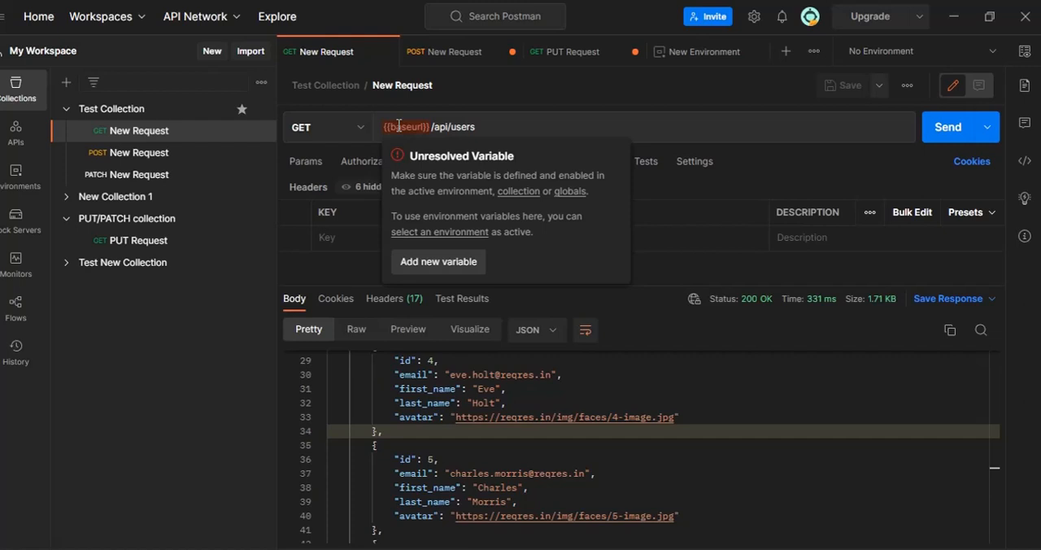
{"action": "left_click", "coordinate": [992, 53]}
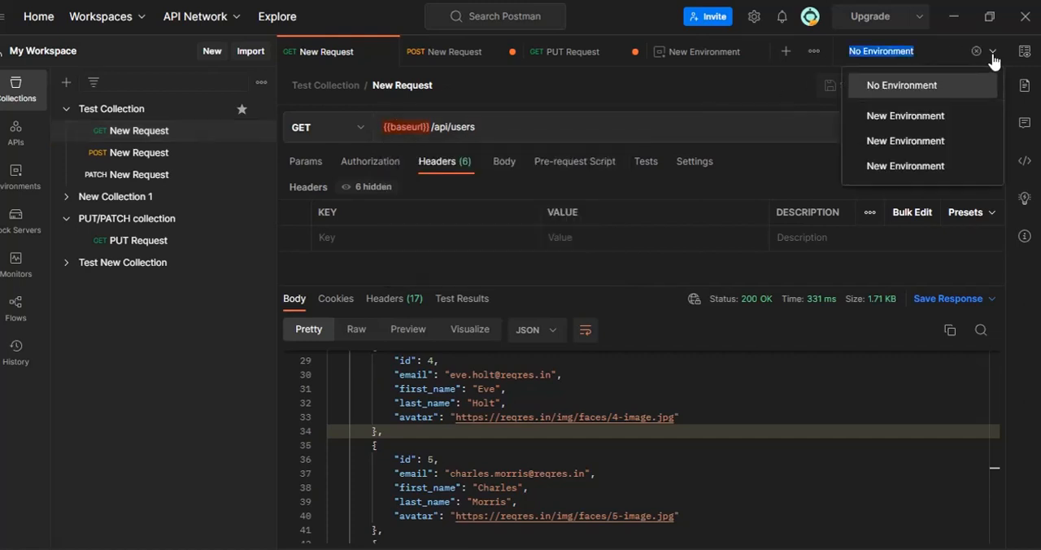
{"action": "left_click", "coordinate": [941, 166]}
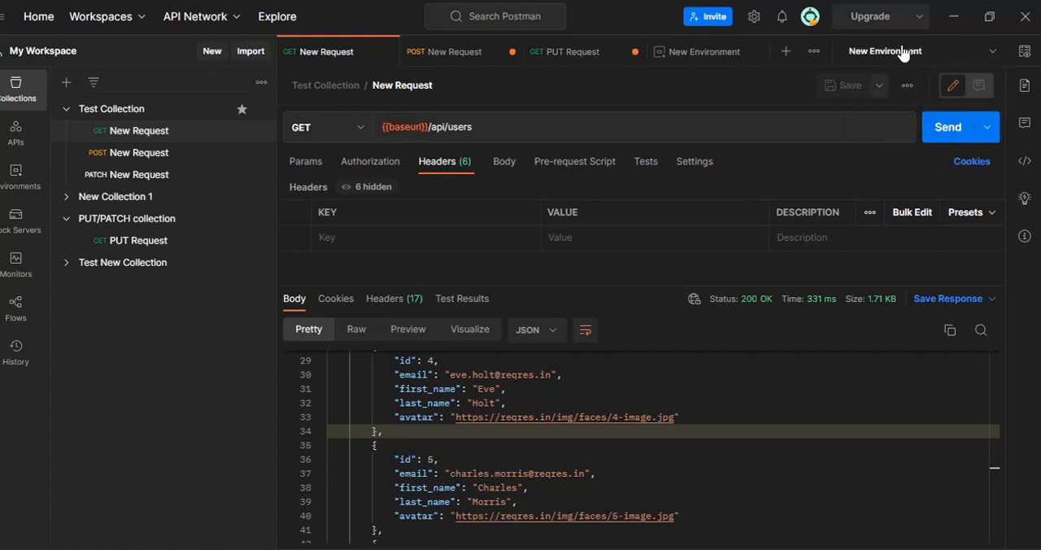
{"action": "left_click", "coordinate": [681, 53]}
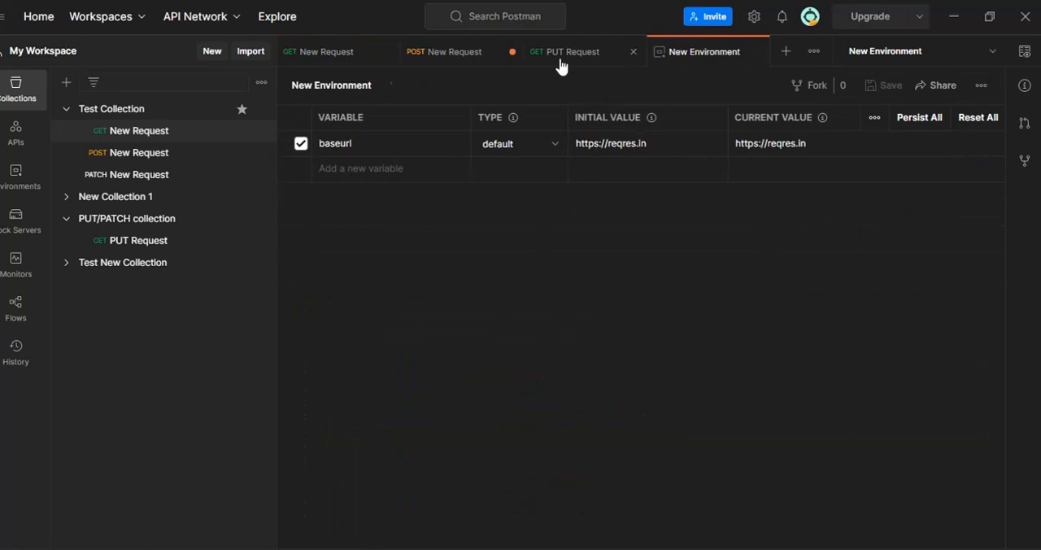
{"action": "left_click", "coordinate": [325, 51]}
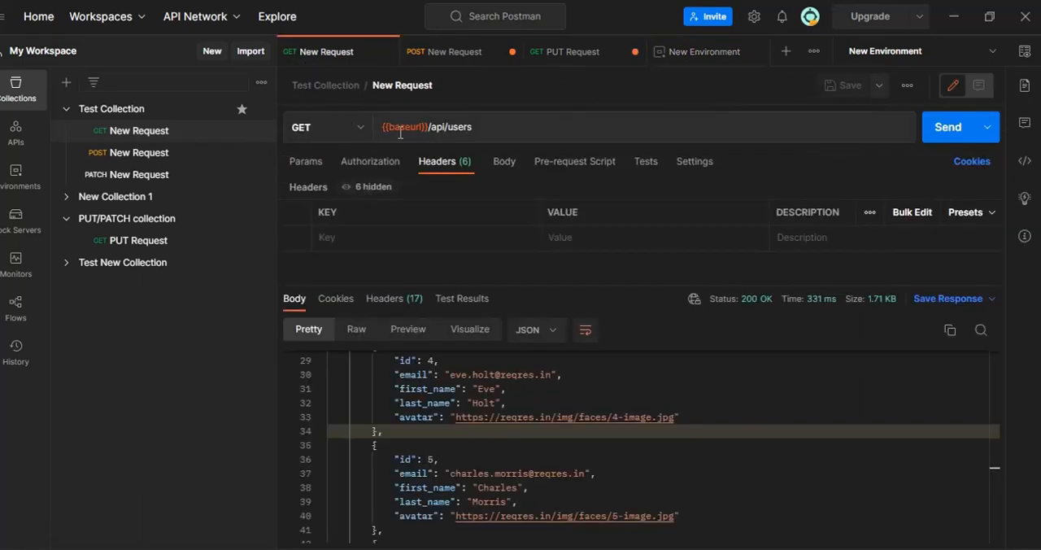